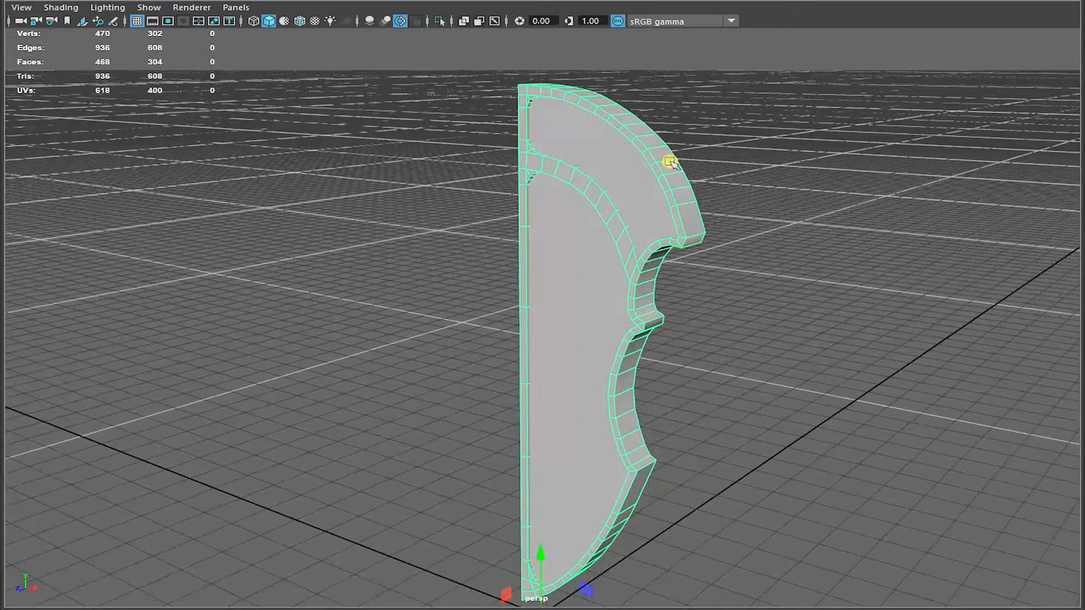
Select the narrow side faces around the blade half's outer contour, from the top arc through the notches to the bottom tip
left_click_drag(685, 176, 713, 188, "alt")
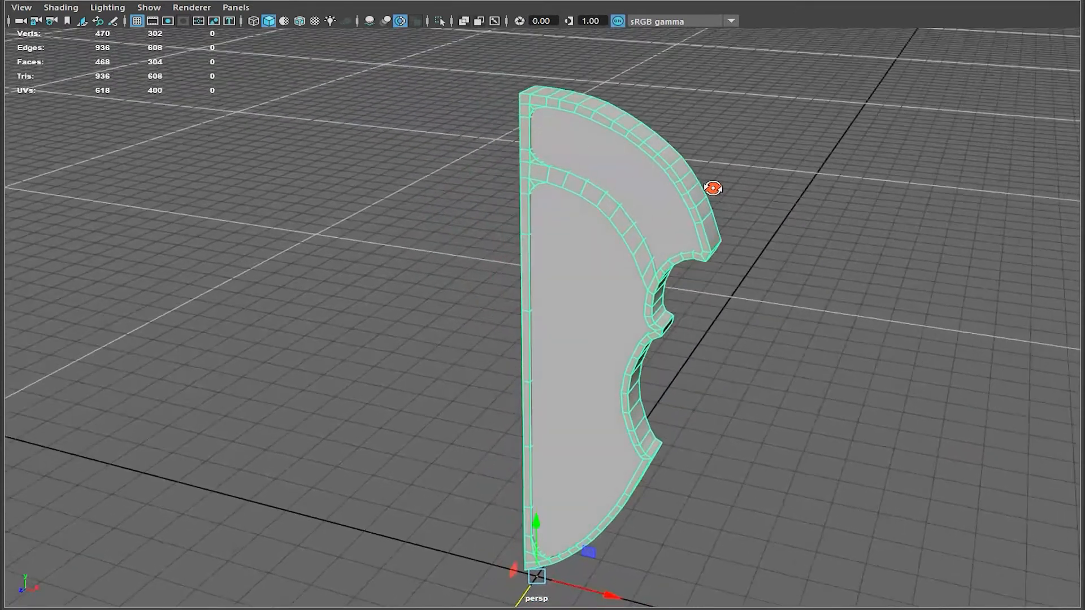
left_click(747, 226)
left_click(651, 134)
left_click_drag(690, 145, 710, 226, "alt")
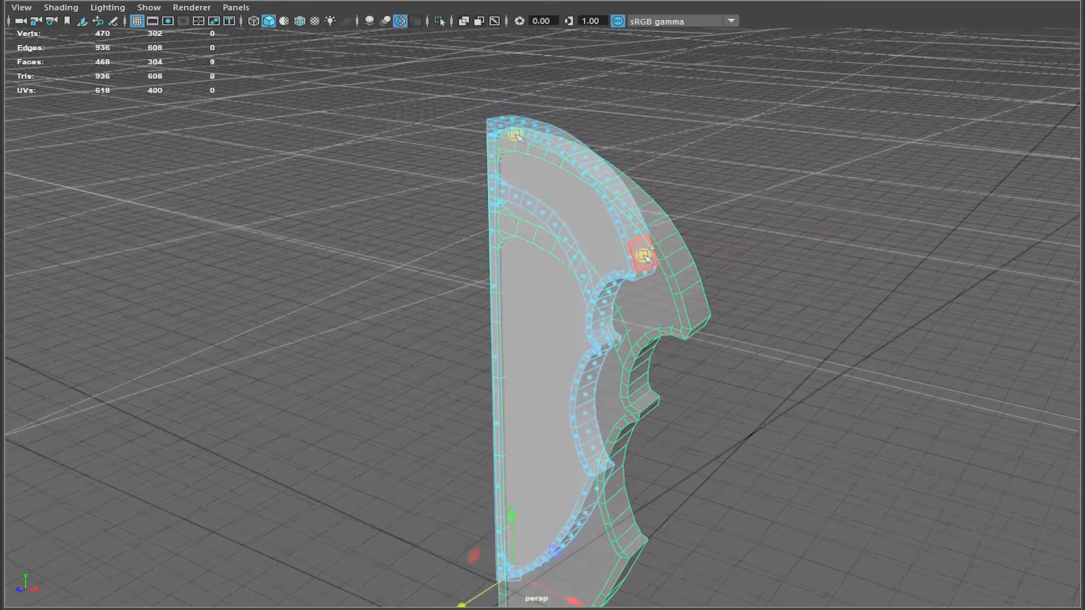
double_click(642, 249)
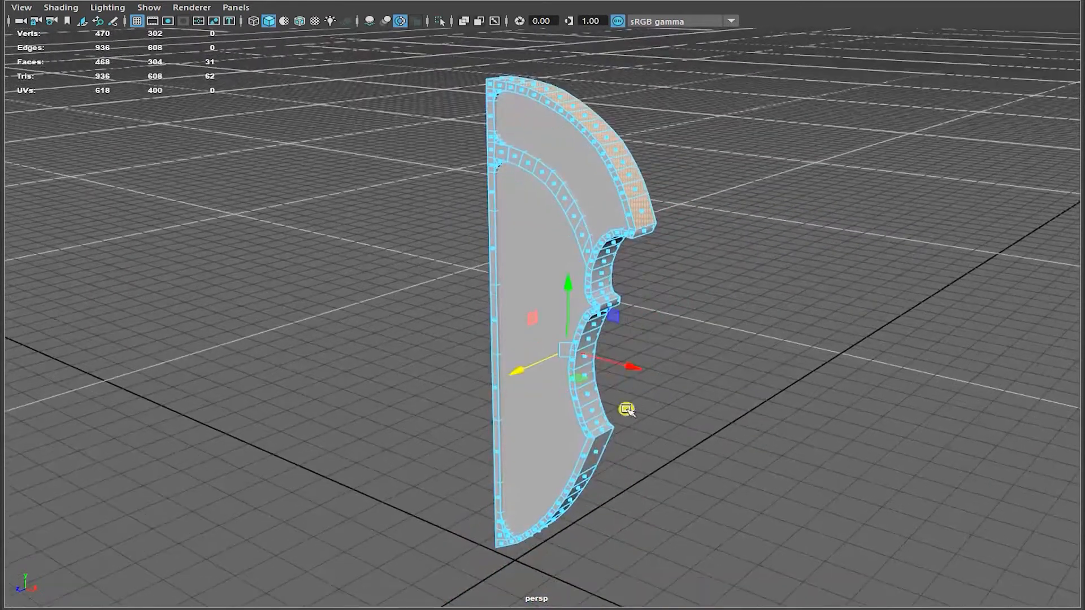
double_click(598, 455, "shift")
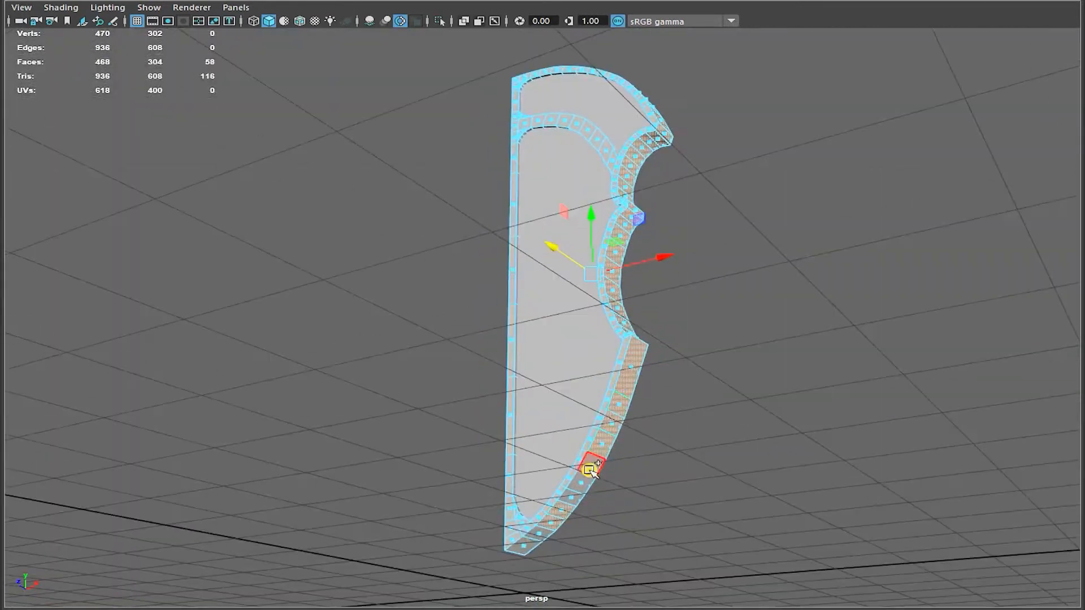
left_click(526, 547, "shift")
Remove the faces along the straight centre seam from the rim face selection, using the top view
left_click_drag(526, 547, 726, 418, "alt")
left_click_drag(612, 286, 637, 335, "alt")
key("space")
left_click_drag(102, 148, 137, 201)
key("space")
left_click_drag(694, 232, 654, 260, "alt")
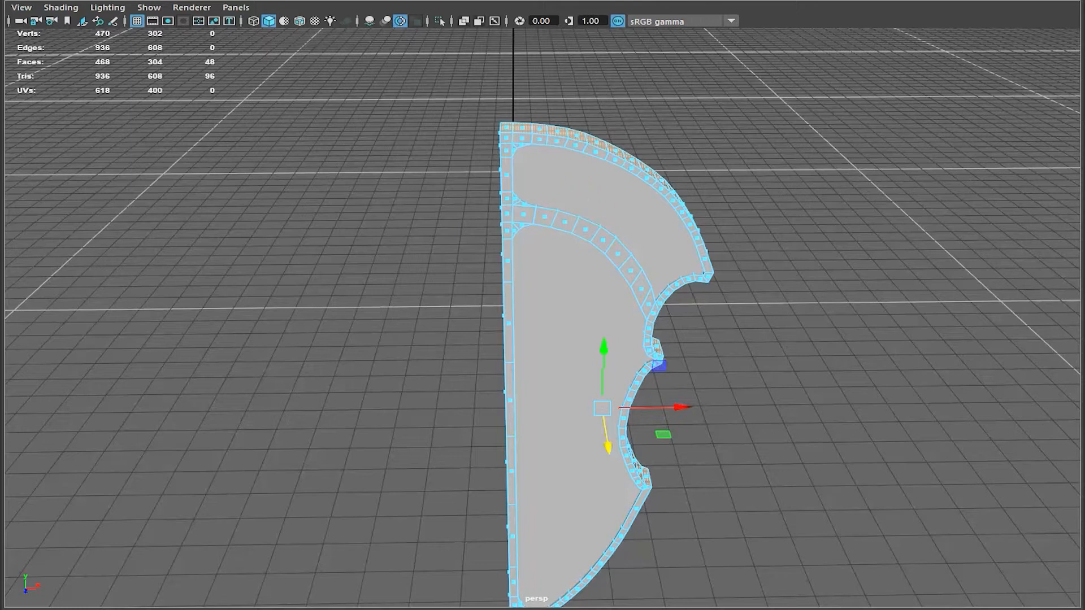
Extrude the selected rim faces with a thickness of 1 and an offset of 1.1
key("ctrl+e")
left_click_drag(742, 244, 702, 235, "alt")
left_click_drag(848, 75, 855, 75)
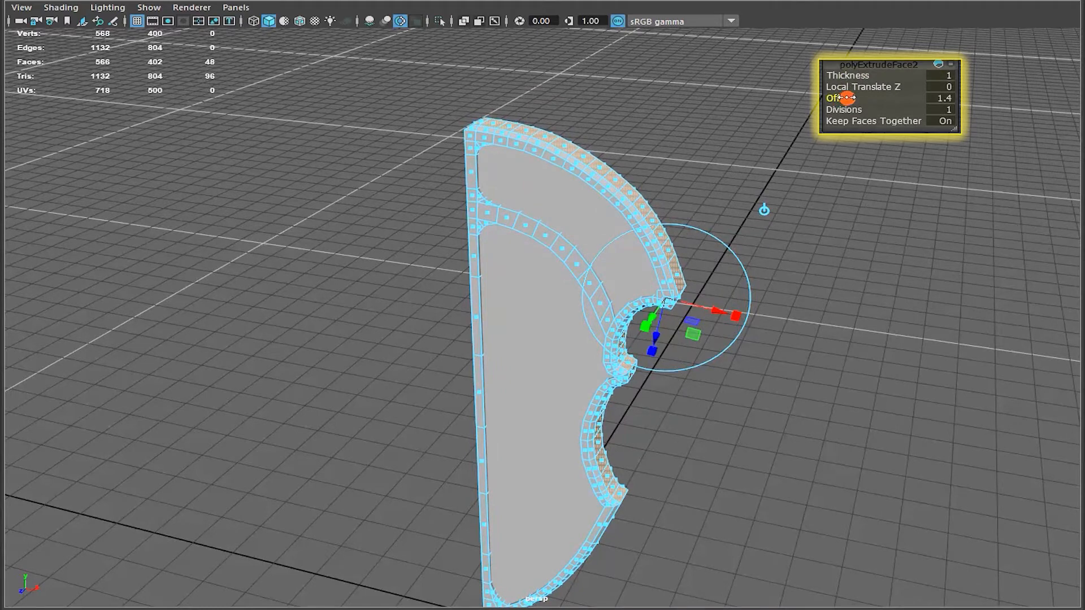
left_click_drag(850, 98, 792, 175, "alt")
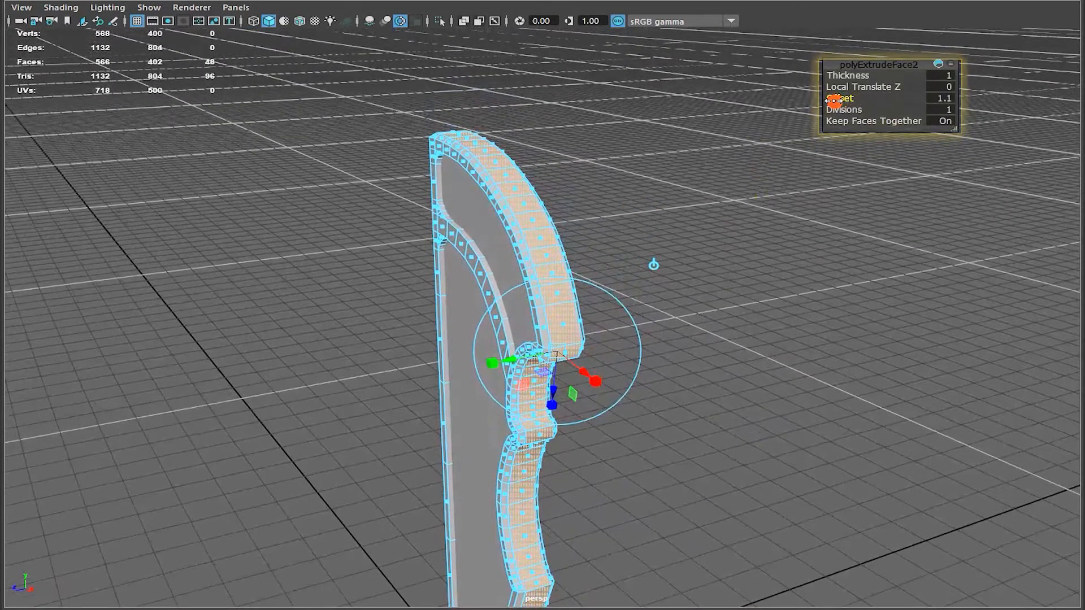
Delete the faces lying on the centre seam, including the small slanted face at the top corner
key("space")
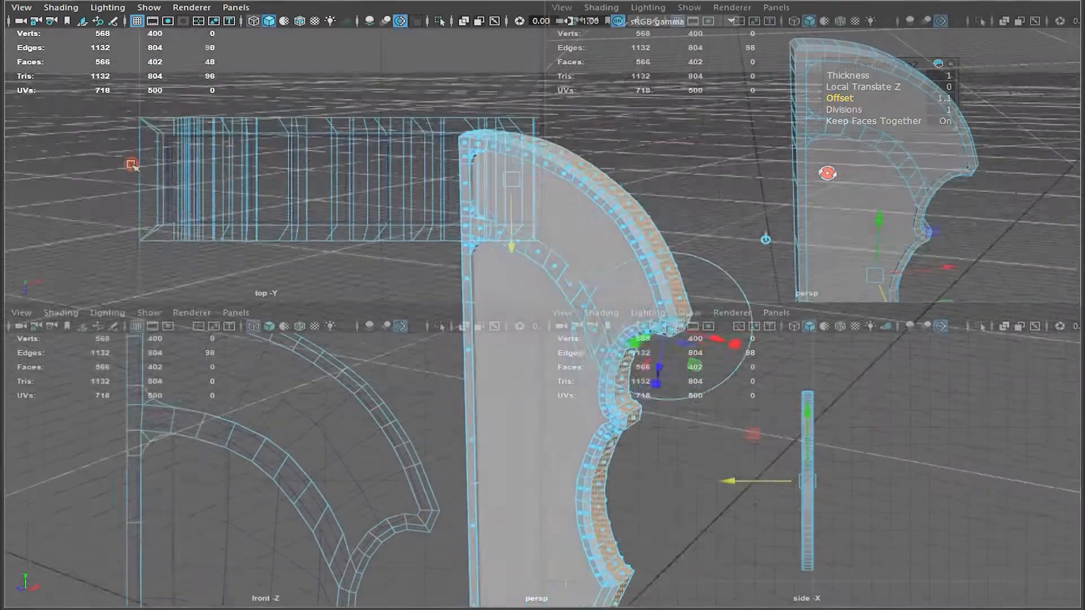
left_click_drag(117, 169, 145, 188)
key("Delete")
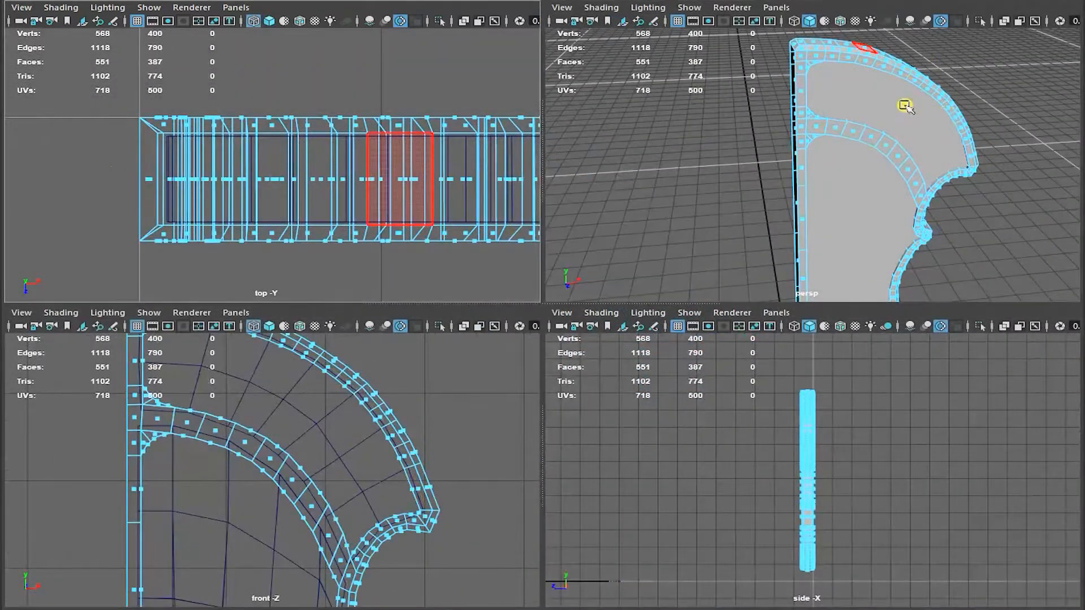
middle_click_drag(872, 88, 857, 158, "alt")
middle_click_drag(252, 412, 348, 543, "alt")
right_click_drag(349, 543, 496, 474, "alt")
middle_click_drag(240, 369, 313, 434, "alt")
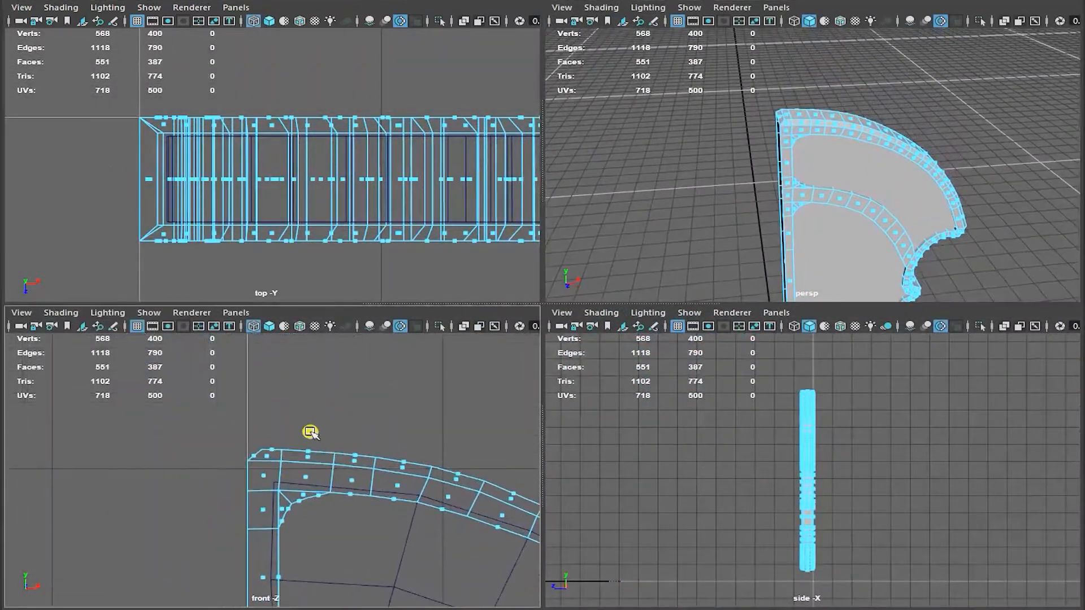
left_click(252, 455)
key("Delete")
Snap the inset rim vertices at the blade's top and bottom corners onto the centre line
key("F9")
left_click_drag(267, 436, 255, 458)
right_click_drag(369, 465, 319, 556, "alt")
middle_click_drag(319, 557, 375, 358, "alt")
right_click_drag(375, 358, 391, 572, "alt")
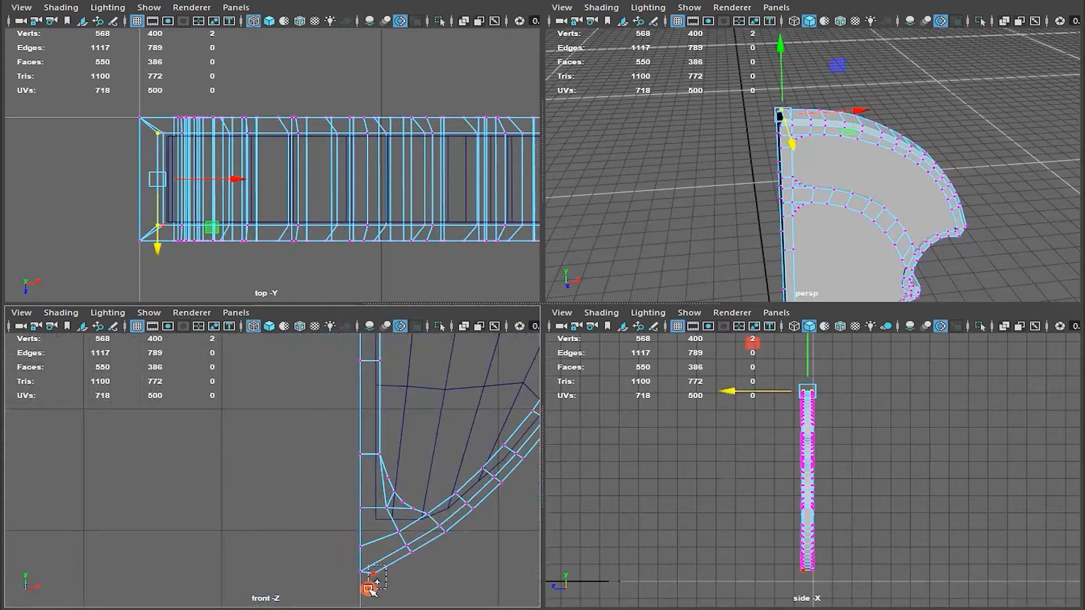
left_click_drag(368, 589, 367, 589, "shift")
key("x")
left_click_drag(187, 178, 139, 183)
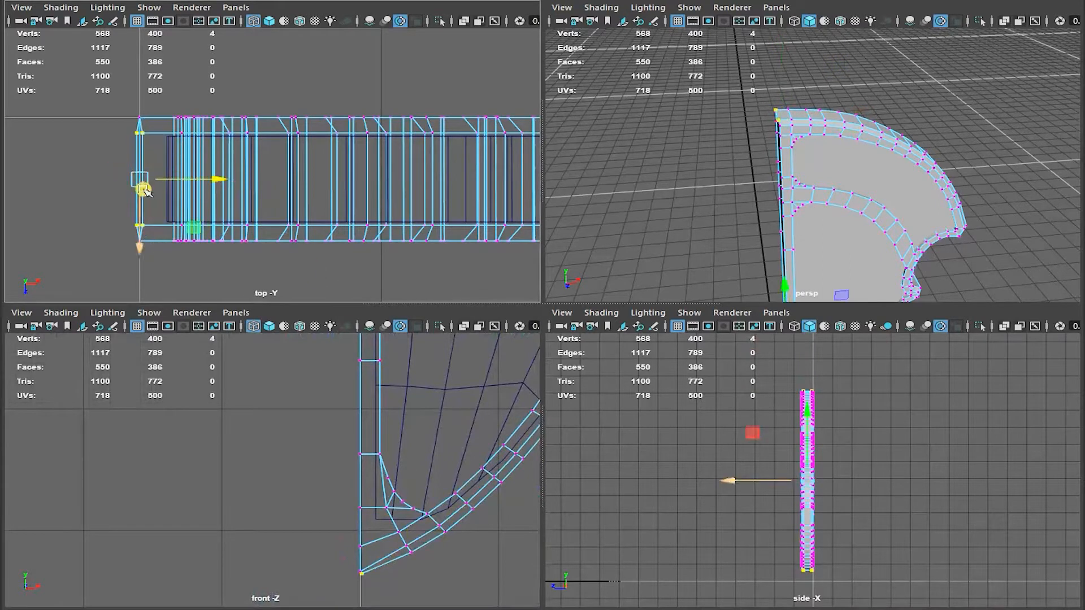
Delete the leftover face at the bottom of the centre seam and adjust the seam vertices there slightly upward
left_click_drag(210, 188, 103, 173)
key("F11")
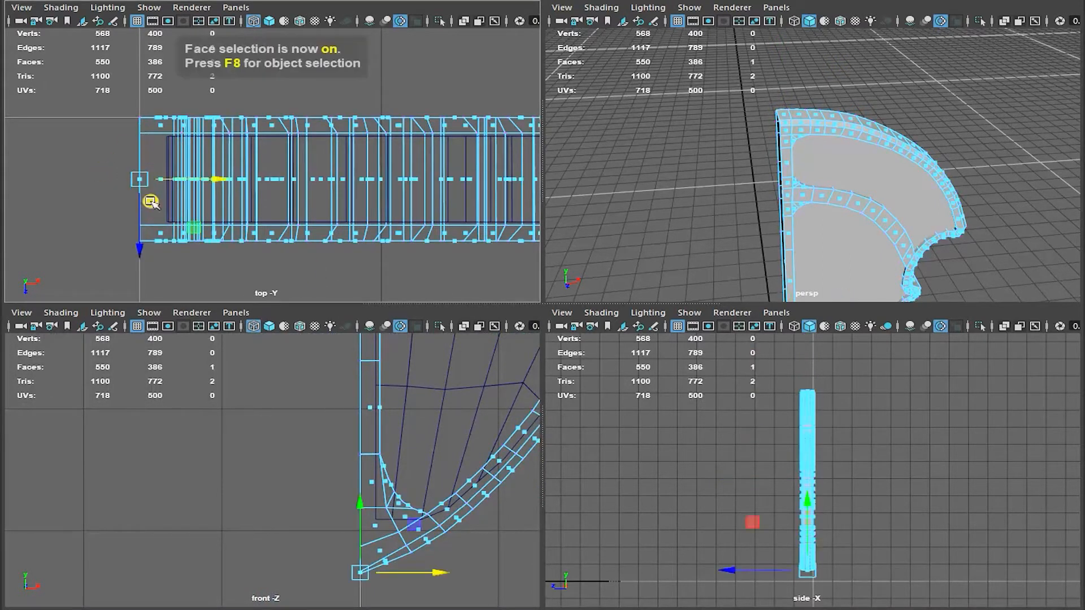
key("Delete")
key("F9")
left_click_drag(341, 563, 376, 574)
left_click_drag(361, 551, 362, 541)
Insert an edge loop along the front border strip that follows the blade's curved outer contour
scroll(335, 459, "down", 3)
scroll(335, 458, "down", 2)
middle_click_drag(395, 350, 351, 509, "alt")
middle_click_drag(353, 351, 347, 583, "alt")
right_click_drag(828, 167, 950, 147, "alt")
key("F10")
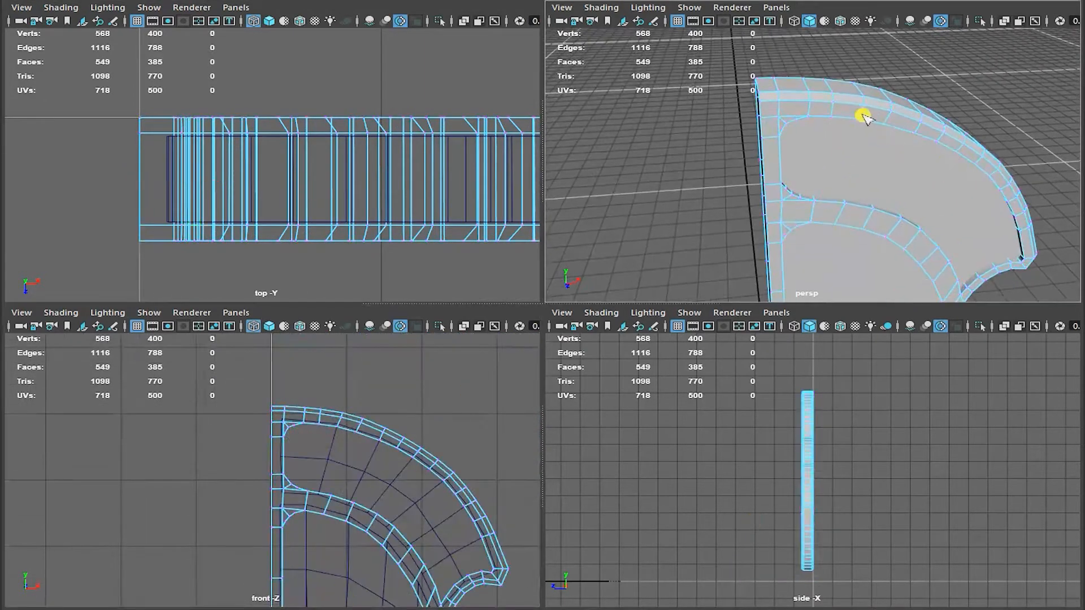
key("g")
left_click_drag(781, 107, 845, 151)
key("w")
key("space")
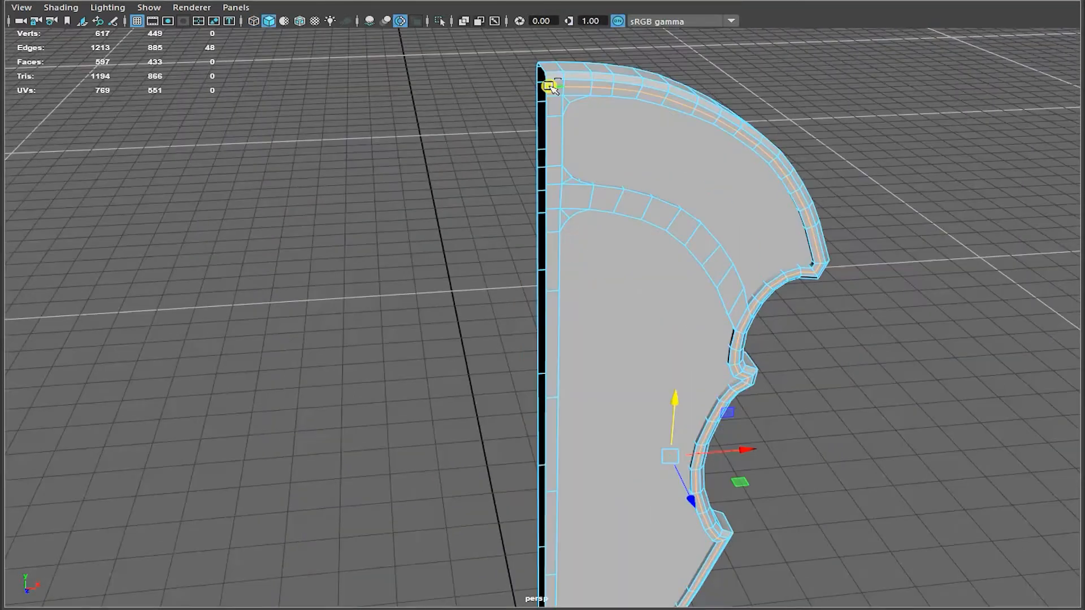
Add the front centre-seam edges to the selected loop and move them all slightly outward along the thickness direction
left_click(549, 92, "shift")
right_click_drag(659, 294, 596, 324, "alt")
middle_click_drag(595, 324, 632, 164, "alt")
right_click_drag(632, 339, 712, 426, "alt")
middle_click_drag(712, 426, 702, 399, "alt")
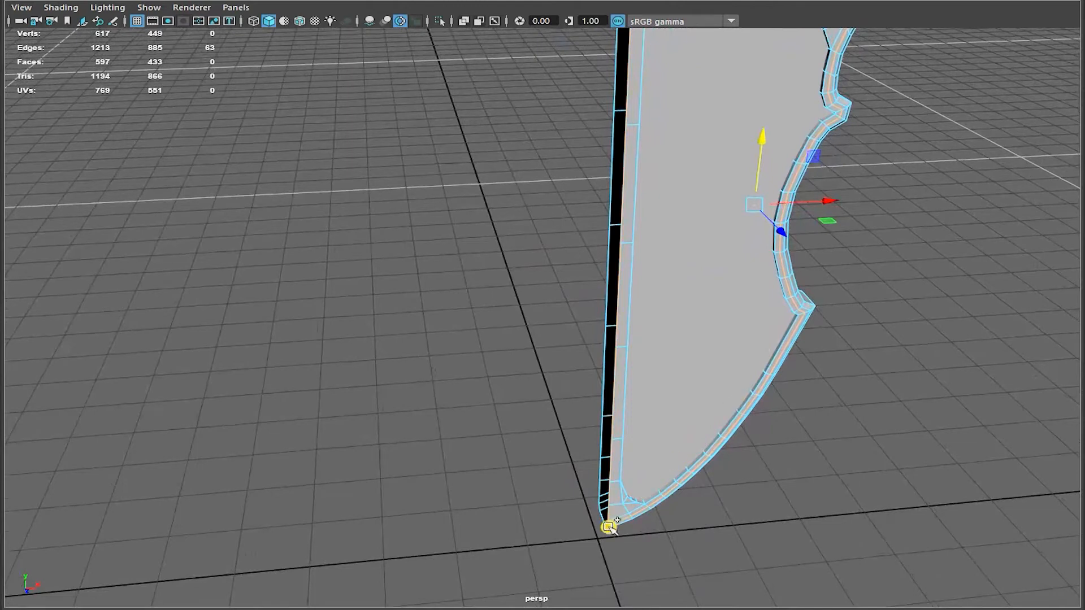
left_click(607, 526, "shift")
middle_click_drag(709, 370, 678, 588, "alt")
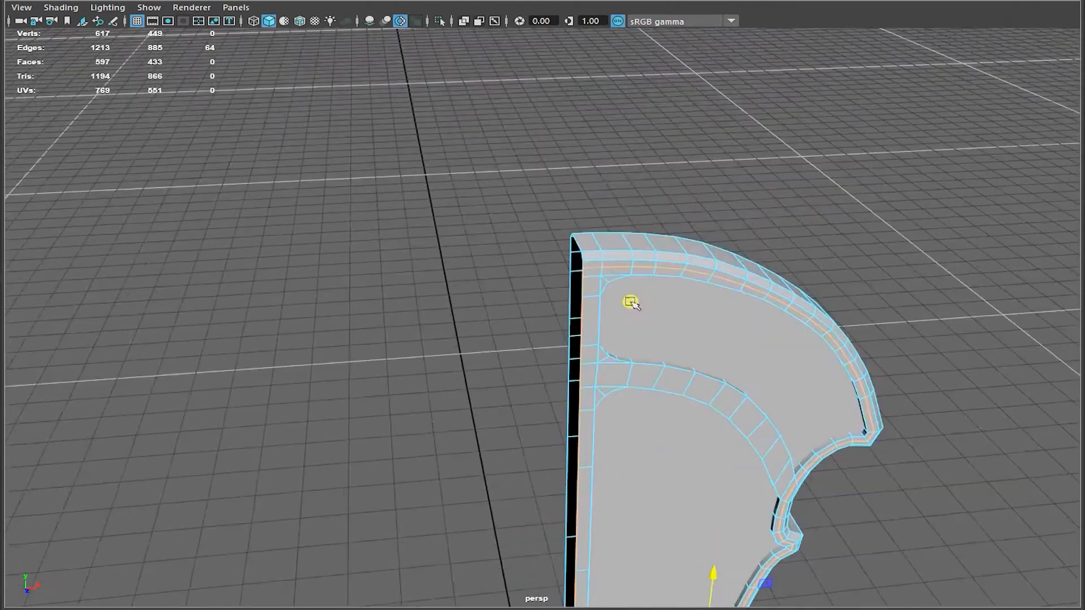
key("space")
left_click_drag(460, 244, 461, 270)
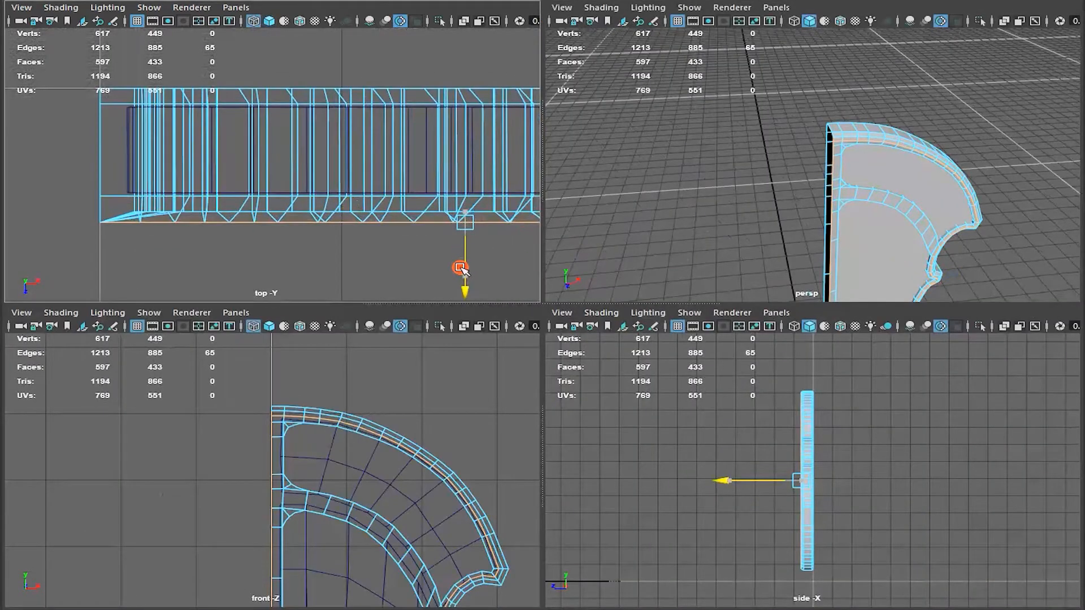
key("space")
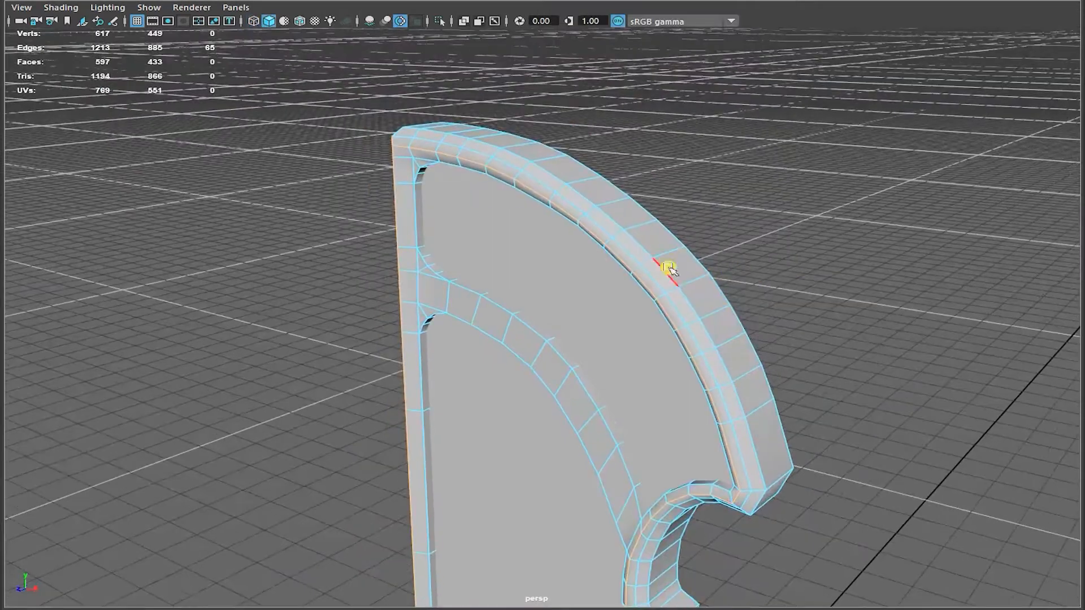
Delete the extra edge loop running along the front of the curved outer rim
left_click_drag(717, 292, 569, 271, "alt")
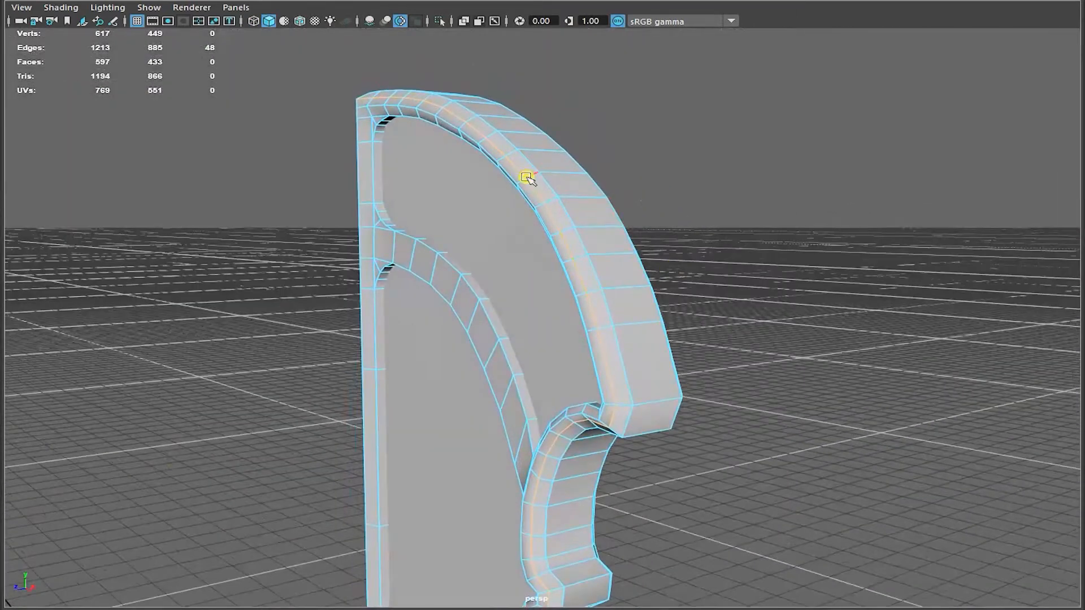
middle_click_drag(618, 305, 670, 293, "alt")
key("Delete")
key("space")
key("space")
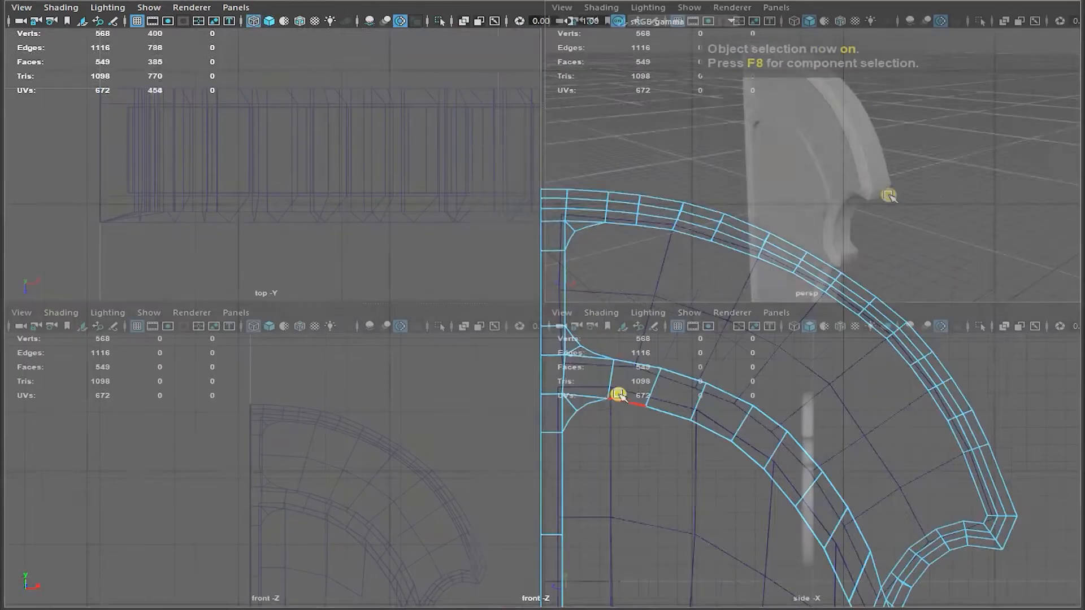
Select the strip of front faces forming the inner curved ridge between the two recessed panels
left_click_drag(888, 197, 923, 218, "alt")
left_click_drag(922, 218, 942, 235, "alt")
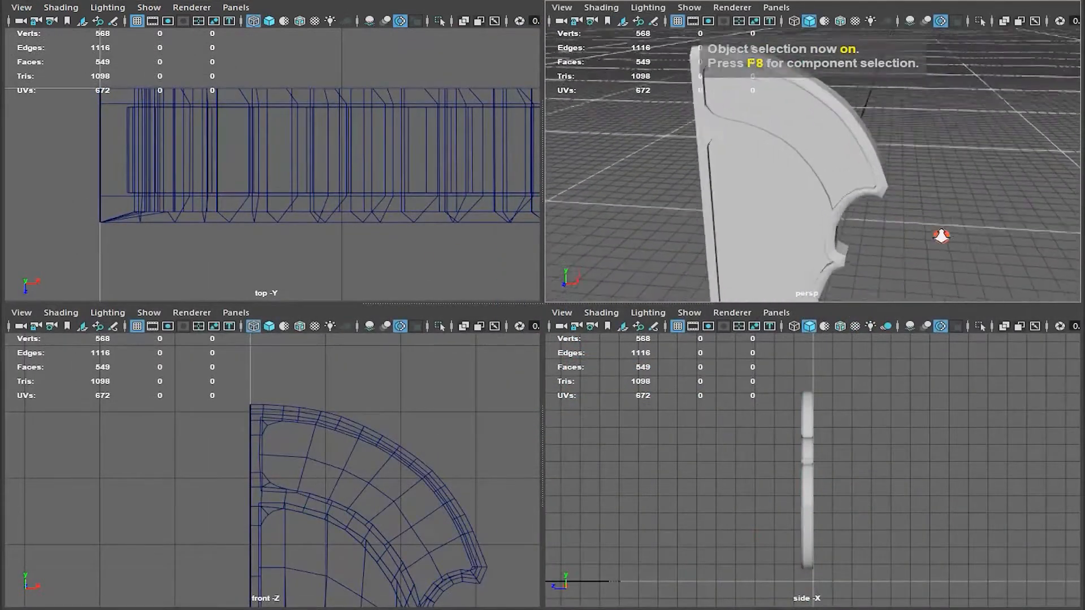
left_click(840, 225)
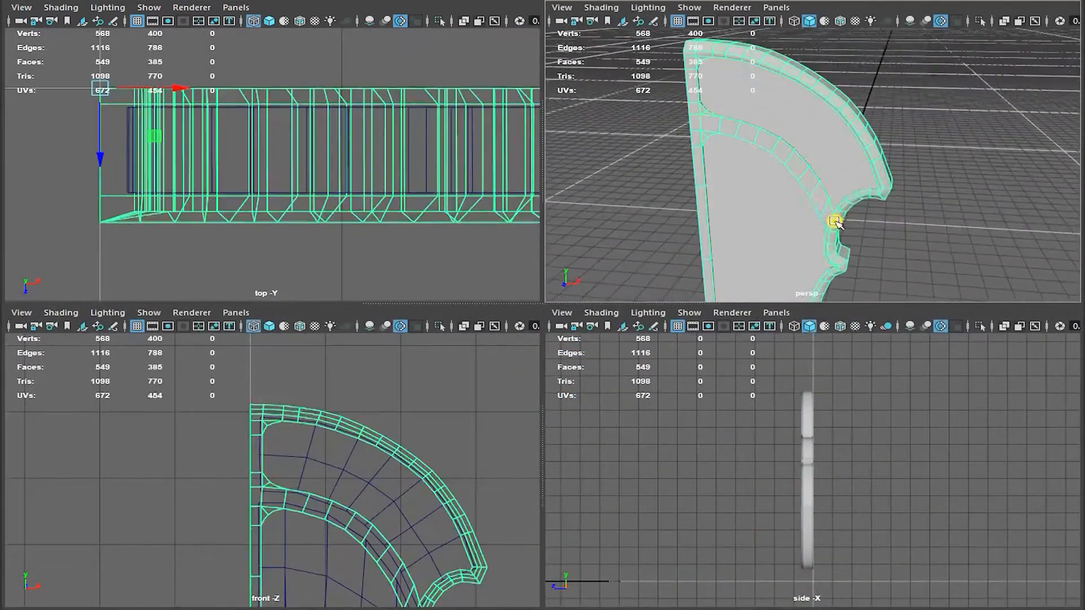
key("space")
left_click_drag(724, 266, 853, 300, "alt")
left_click_drag(760, 348, 650, 288, "alt")
right_click_drag(625, 243, 627, 276)
left_click_drag(363, 189, 374, 238, "alt")
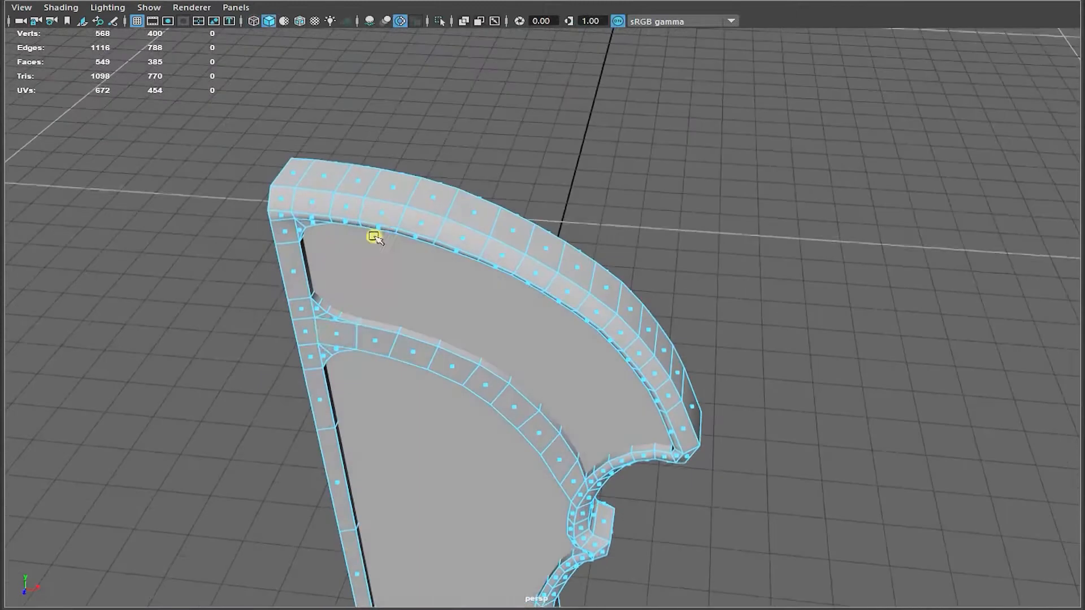
double_click(576, 483, "shift")
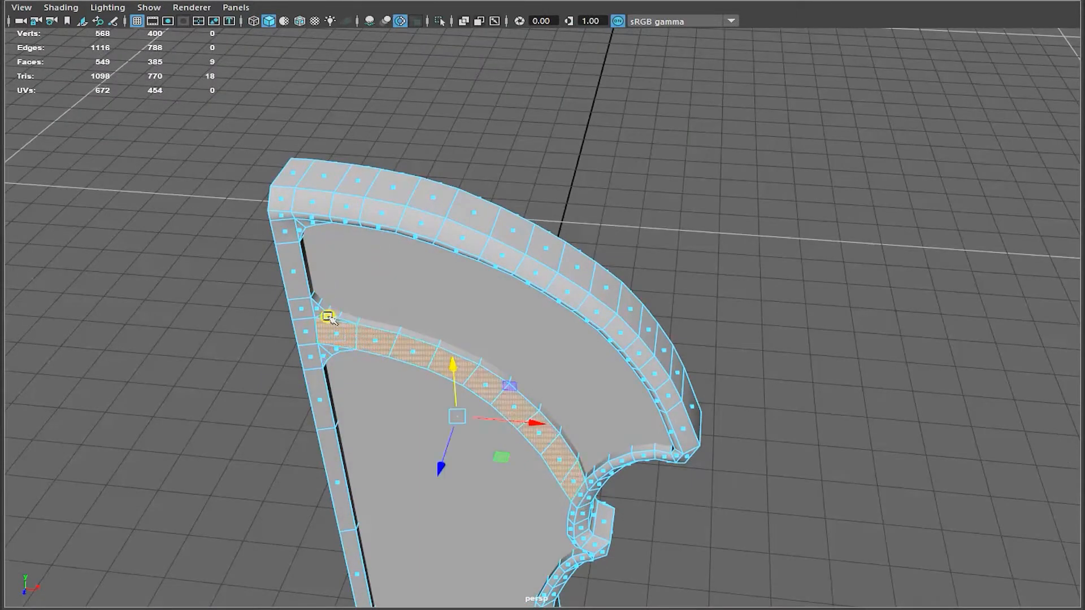
Extrude the inner ridge faces with a Local Translate Z of 0.611 and an offset of 0.7
left_click_drag(509, 425, 683, 443, "alt")
right_click_drag(682, 443, 717, 436, "alt")
key("ctrl+e")
left_click_drag(812, 431, 817, 437)
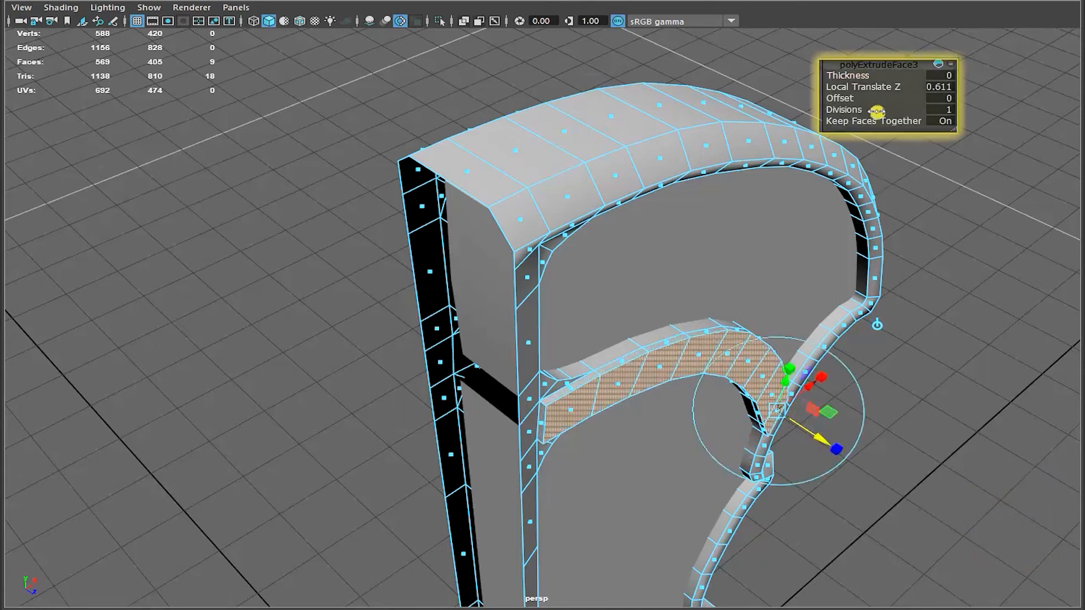
left_click_drag(836, 98, 841, 98)
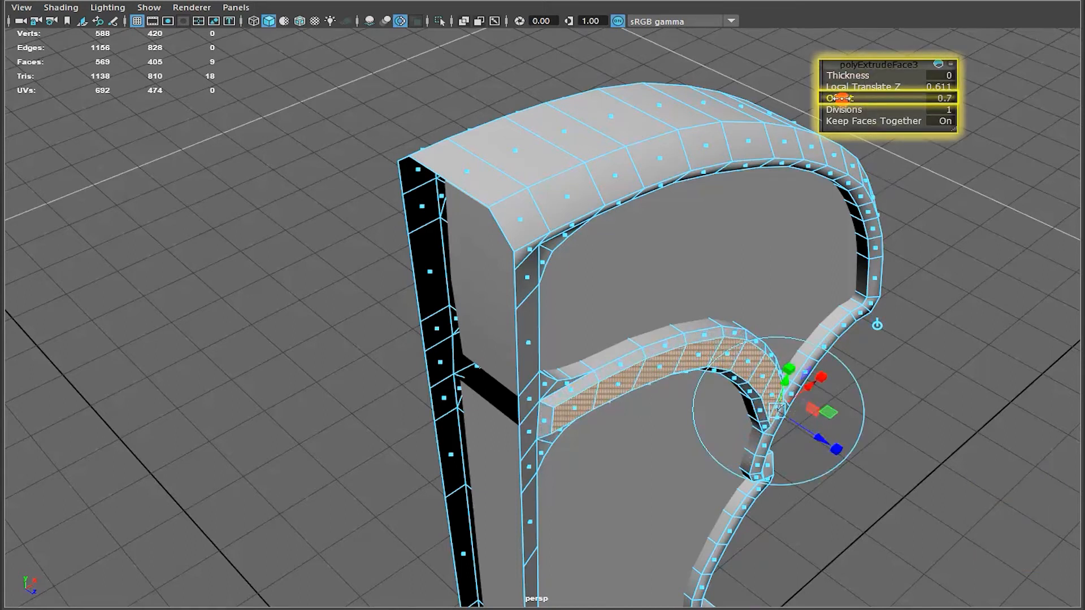
Delete the faces at the ridge's seam end and move its upper and lower end vertices to the centre line
key("space")
key("shift+f")
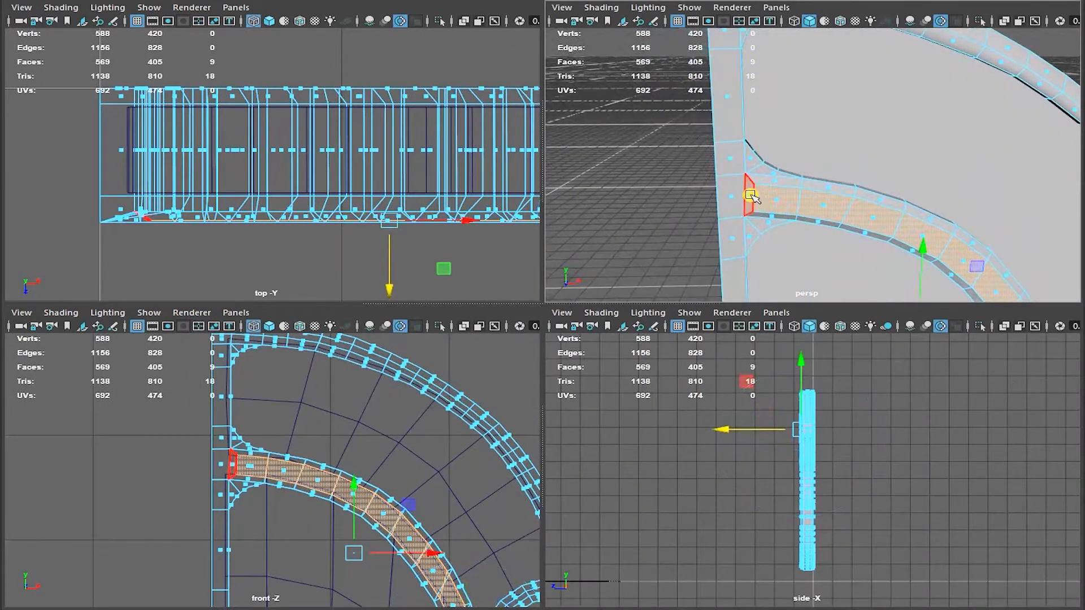
key("Delete")
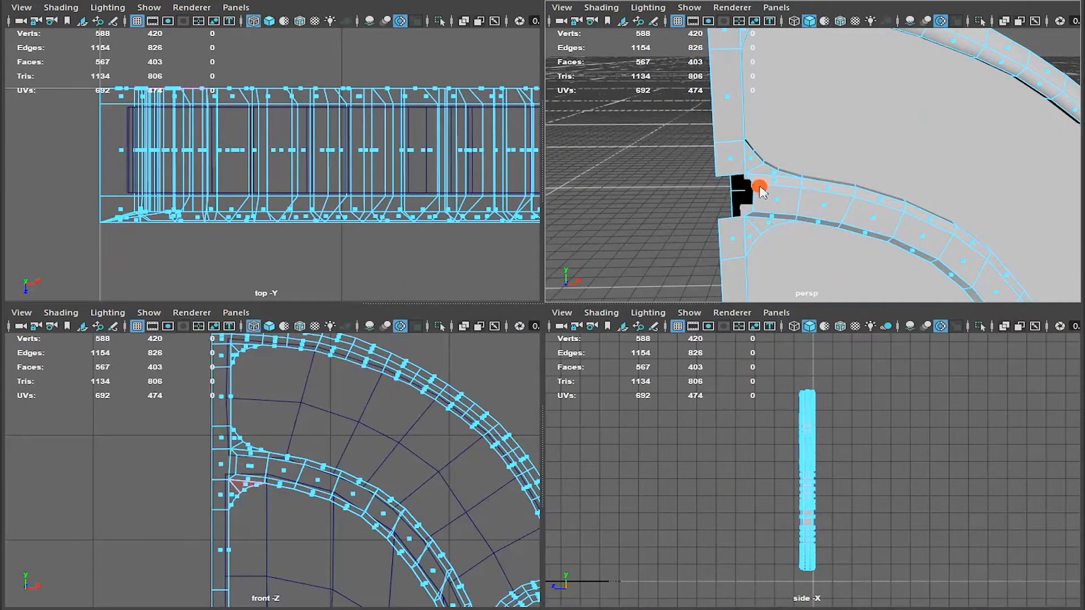
right_click_drag(759, 186, 709, 187)
left_click(750, 183)
left_click_drag(773, 183, 717, 184)
left_click(753, 213)
left_click_drag(766, 212, 717, 214)
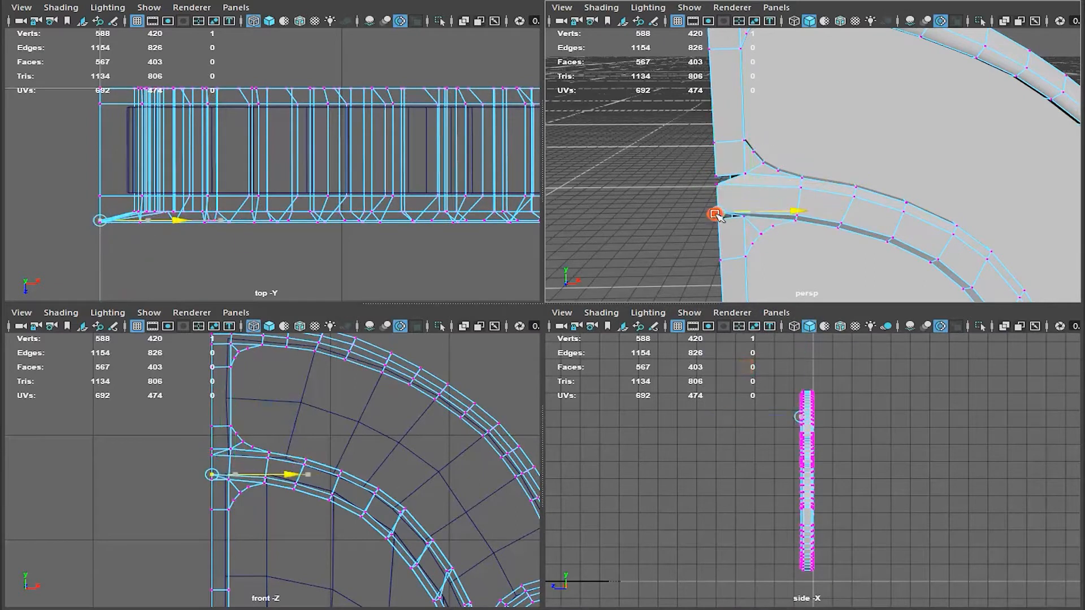
Reposition the ridge's end vertices at the centre seam to line up with the adjoining border strip
middle_click_drag(745, 195, 758, 200, "alt")
scroll(752, 201, "up", 3)
left_click(663, 211)
left_click_drag(661, 189, 671, 255)
left_click(671, 255)
left_click_drag(671, 213, 889, 215)
scroll(701, 240, "down", 4)
scroll(884, 186, "up", 4)
scroll(888, 216, "up", 2)
Delete the two leftover faces between the ridge's seam end and the centre border strip
right_click_drag(790, 182, 790, 223)
left_click(787, 188)
key("Delete")
left_click(807, 208)
key("Delete")
Move the remaining vertex at the ridge's seam end to the corner of the neighbouring border strip
right_click_drag(785, 150, 713, 150)
left_click(793, 158)
left_click_drag(799, 161, 793, 248)
left_click(776, 204)
Adjust the vertex near the ridge's lower tip beside the notch, working in the shaded front view
left_click_drag(863, 201, 844, 204, "alt")
key("space")
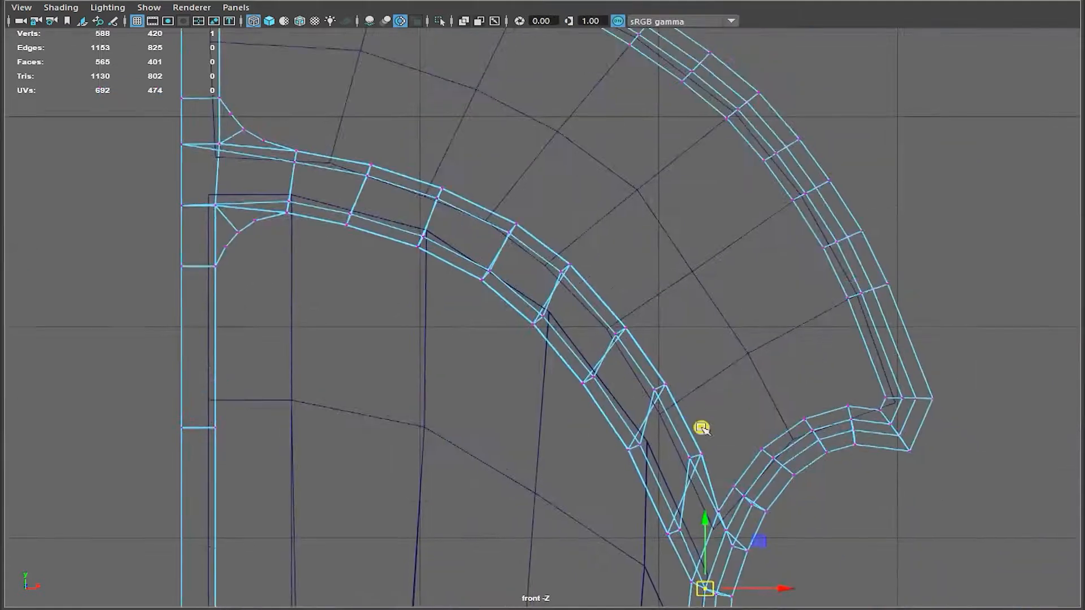
scroll(735, 446, "up", 3)
middle_click_drag(694, 462, 720, 455)
key("5")
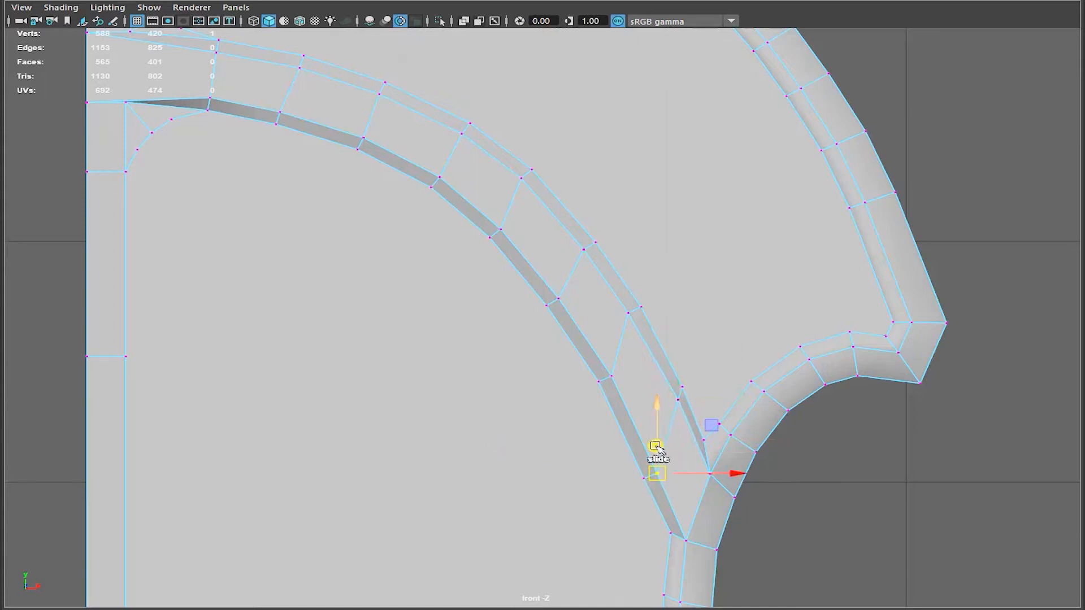
right_click_drag(706, 411, 593, 400, "alt")
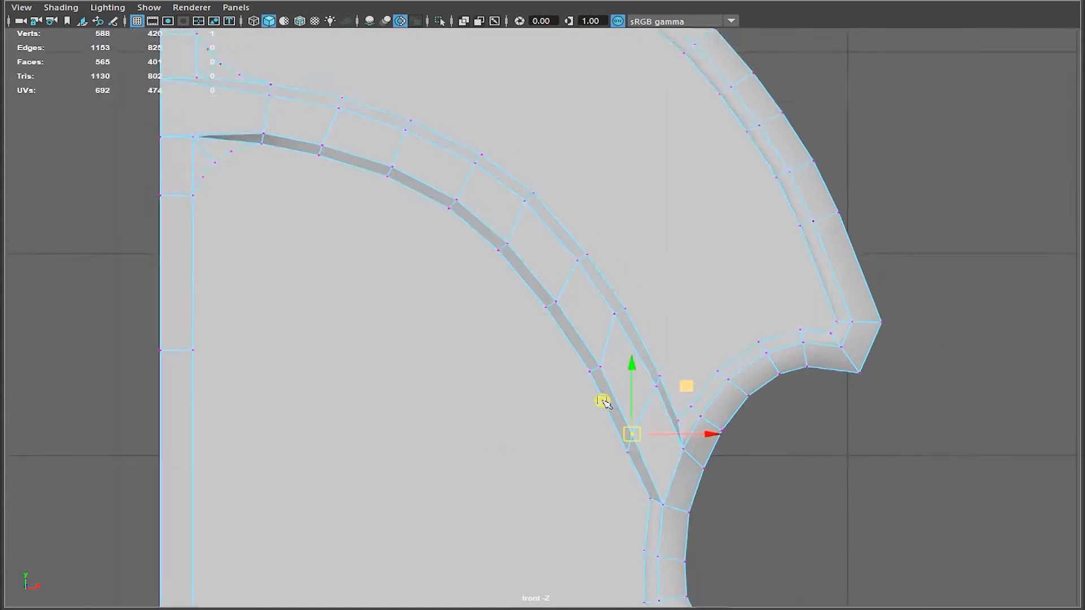
Target-weld the ridge's lower corner vertex at the centre seam to the adjoining border strip's corner
middle_click_drag(235, 67, 373, 185, "alt")
middle_click_drag(430, 219, 431, 296, "alt")
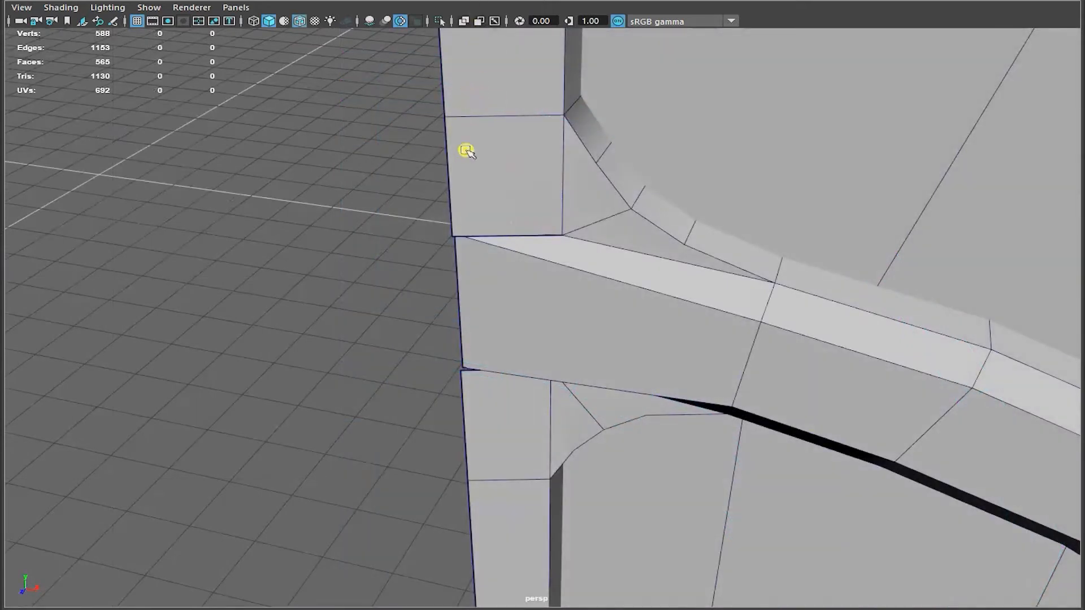
left_click(524, 231)
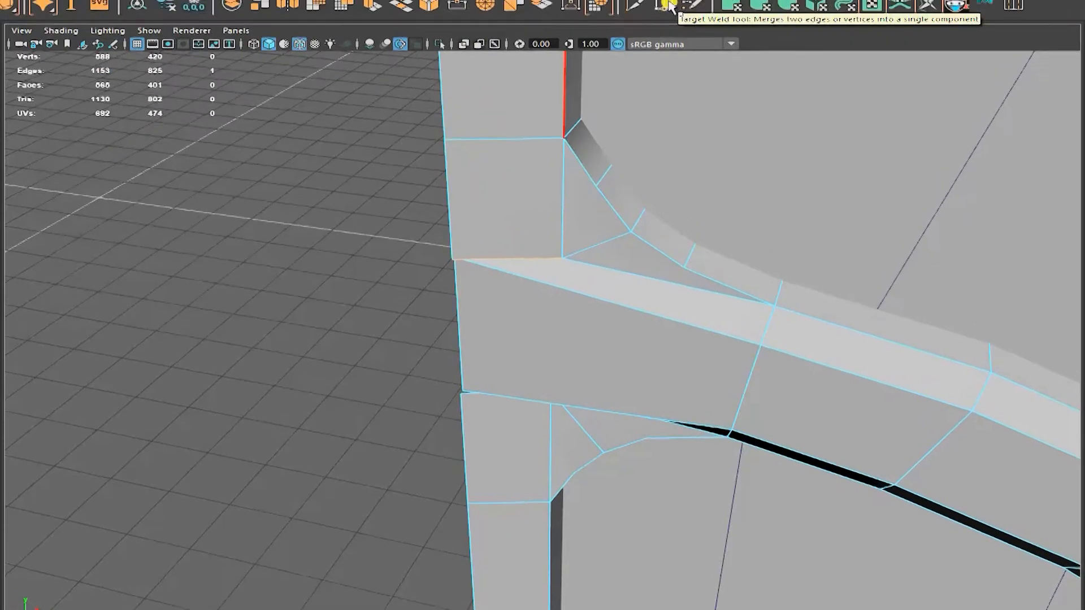
left_click_drag(432, 287, 720, 321, "alt")
left_click_drag(555, 317, 562, 328)
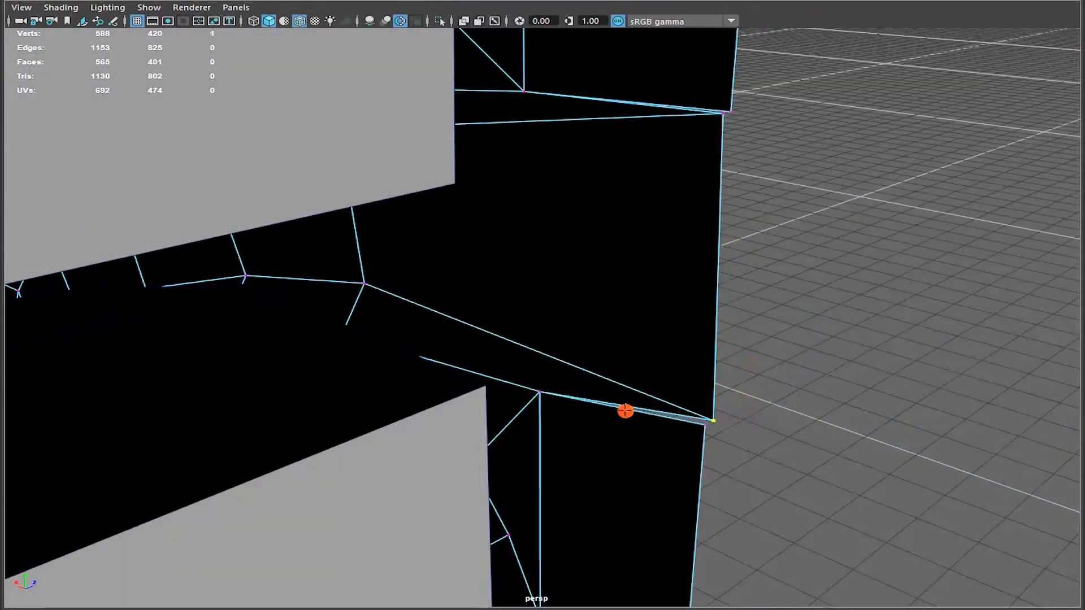
right_click_drag(632, 409, 855, 452)
left_click_drag(855, 453, 720, 514, "alt")
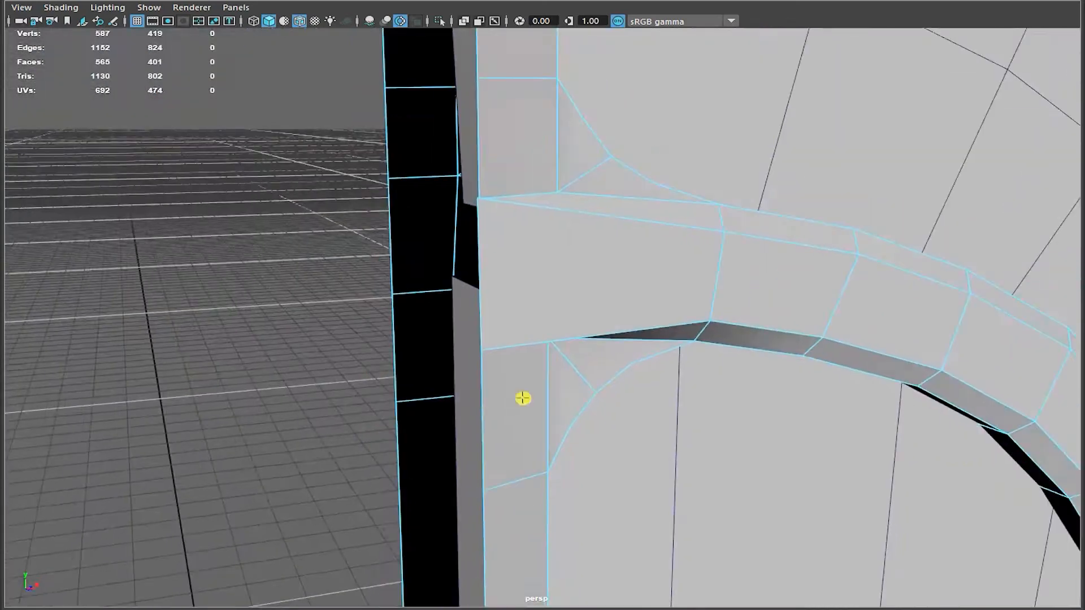
Target-weld the ridge's upper corner vertex at the centre seam to the border strip above it
left_click_drag(524, 399, 668, 424, "alt")
scroll(632, 443, "up", 3)
middle_click_drag(632, 443, 645, 396, "alt")
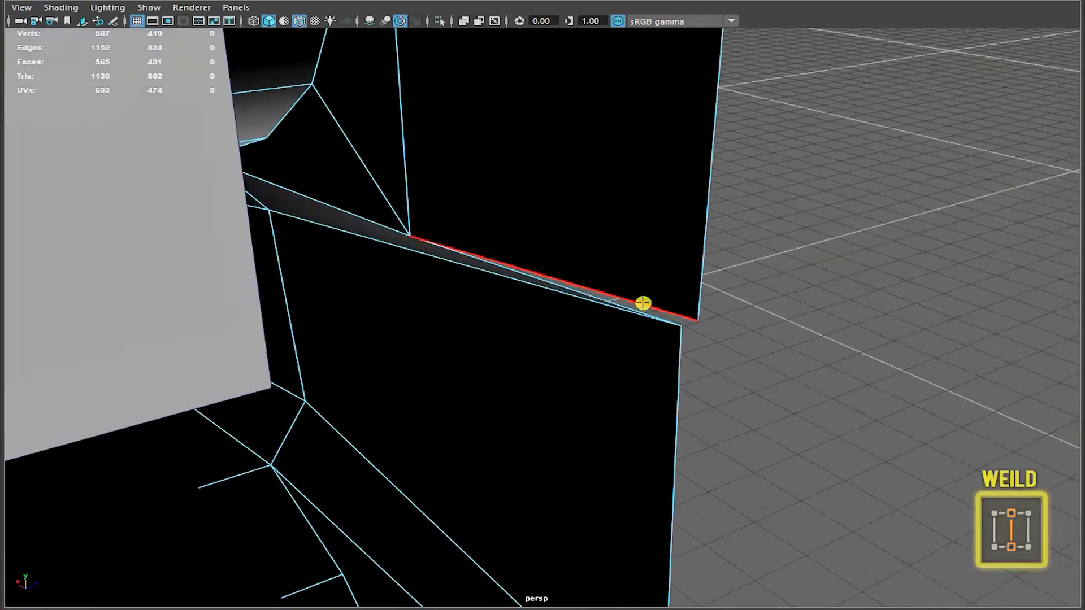
left_click_drag(641, 303, 639, 315)
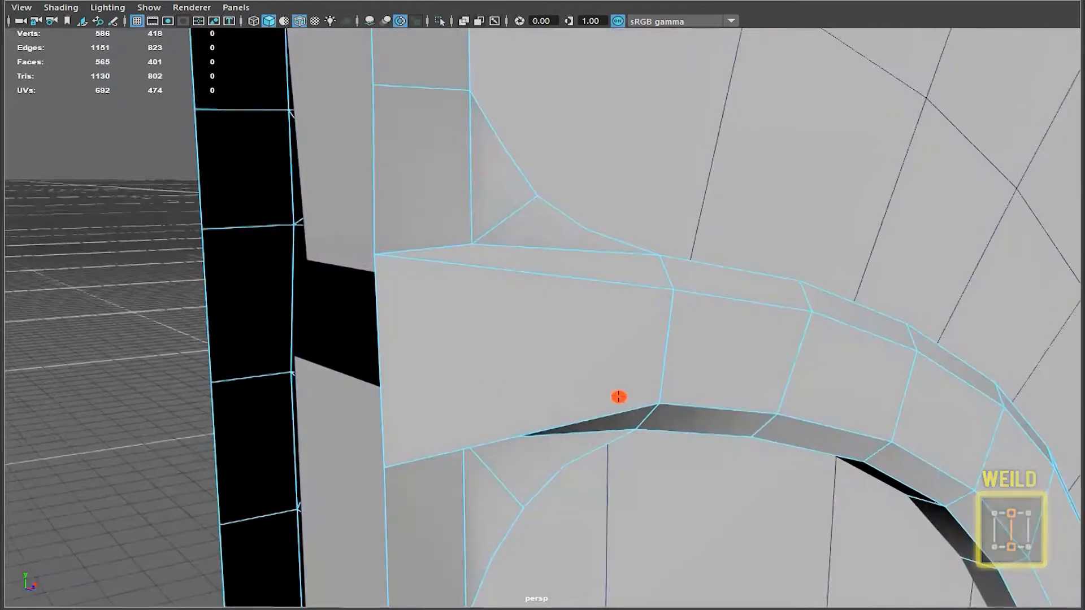
Sew the open edges at the ridge's lower tip beside the notch, with the tolerance set to 1
left_click_drag(619, 395, 678, 404, "alt")
scroll(707, 336, "up", 3)
middle_click_drag(706, 335, 680, 434, "alt")
scroll(743, 387, "up", 3)
middle_click_drag(741, 334, 652, 355, "alt")
scroll(767, 413, "up", 2)
left_click_drag(766, 413, 684, 318, "alt")
right_click(700, 356)
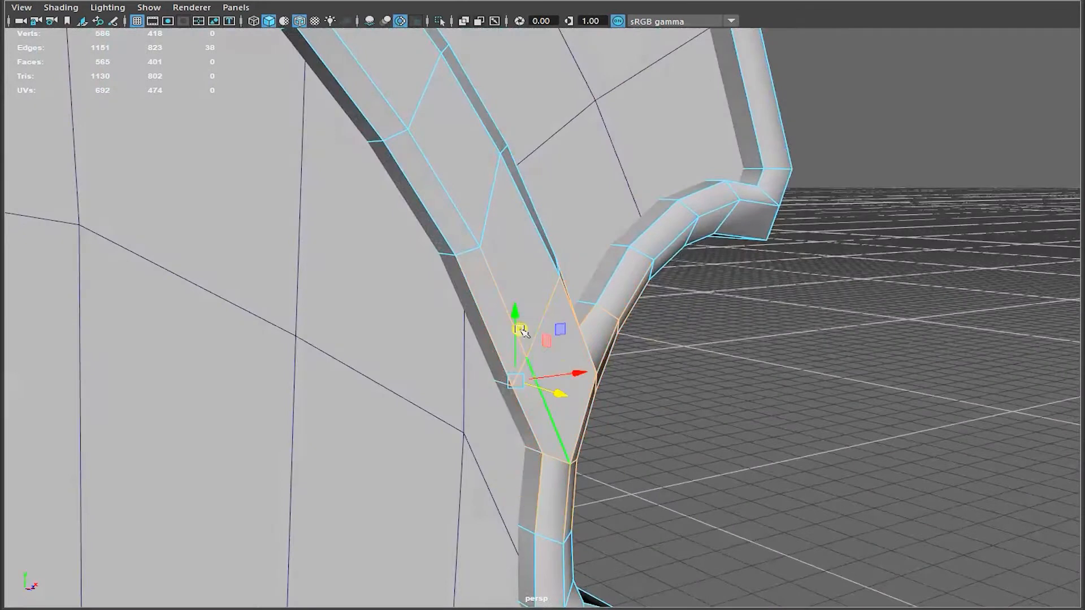
key("space")
left_click_drag(584, 429, 673, 95)
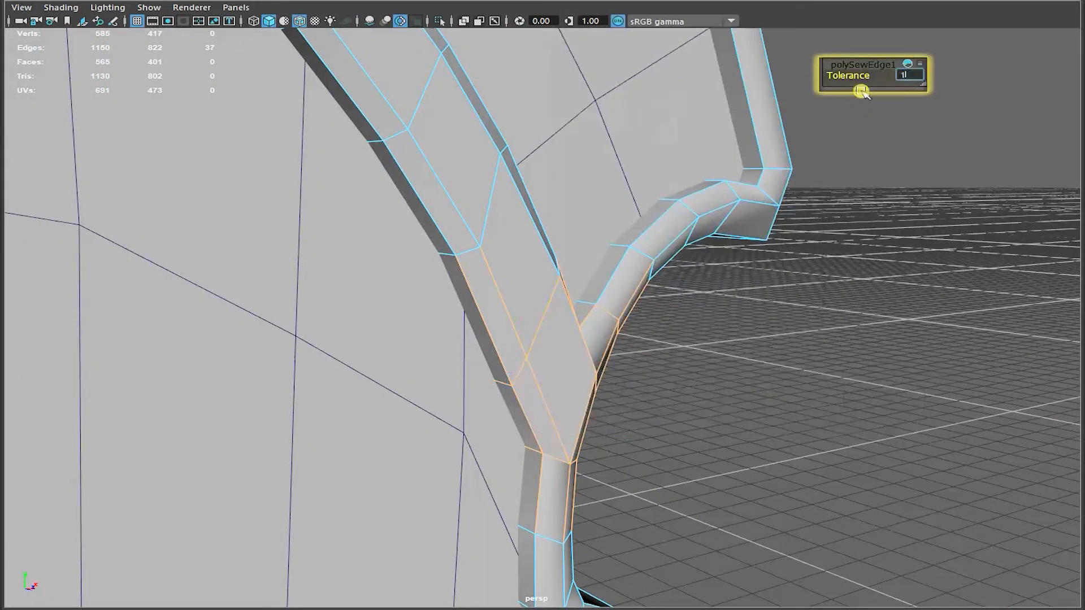
left_click(791, 334)
left_click(417, 298)
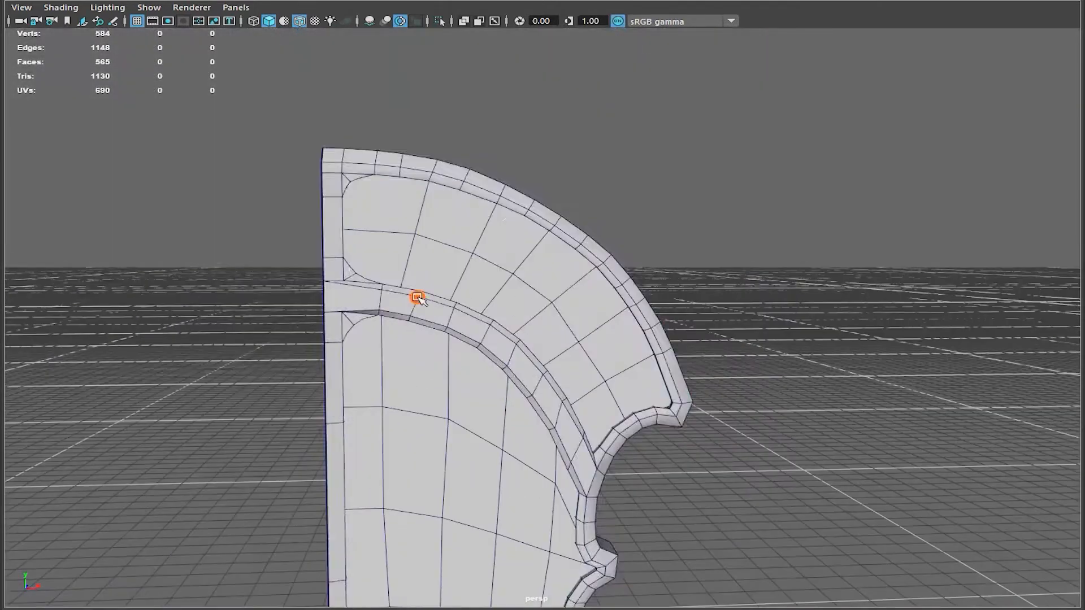
Offset the pivot of the frame's front centre-seam vertices and adjust their depth against the neighbouring front vertices
key("space")
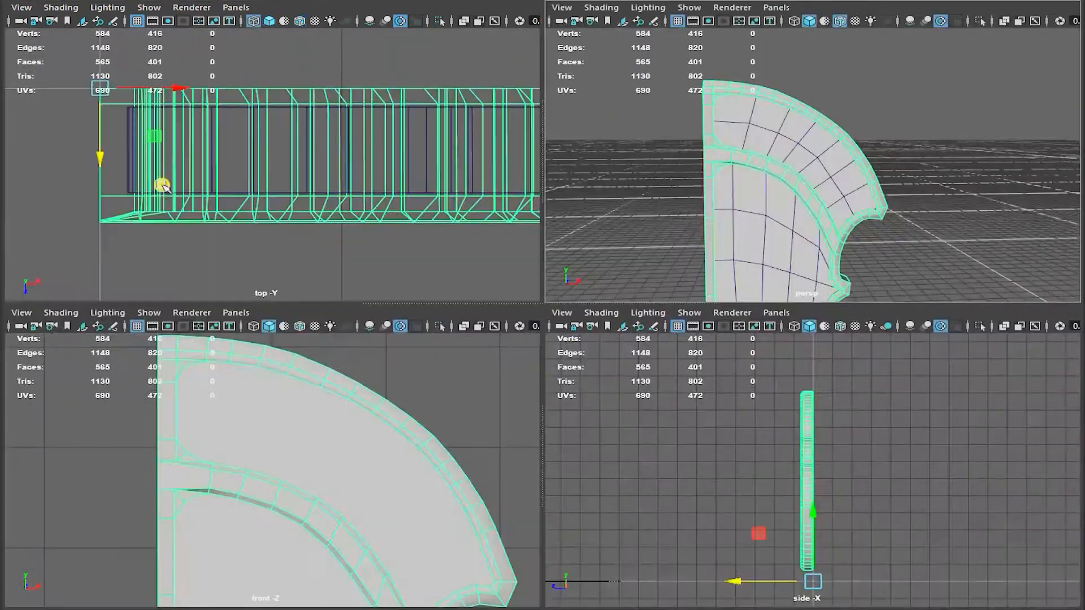
key("F8")
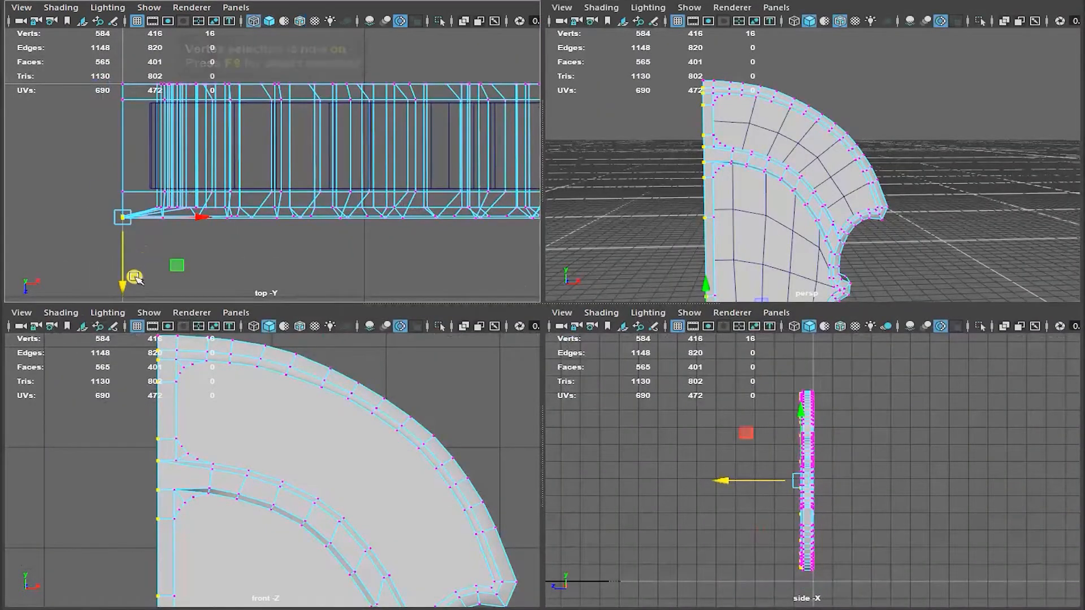
right_click_drag(166, 243, 271, 257, "alt")
middle_click_drag(271, 257, 294, 253, "alt")
key("d")
left_click_drag(152, 239, 221, 240)
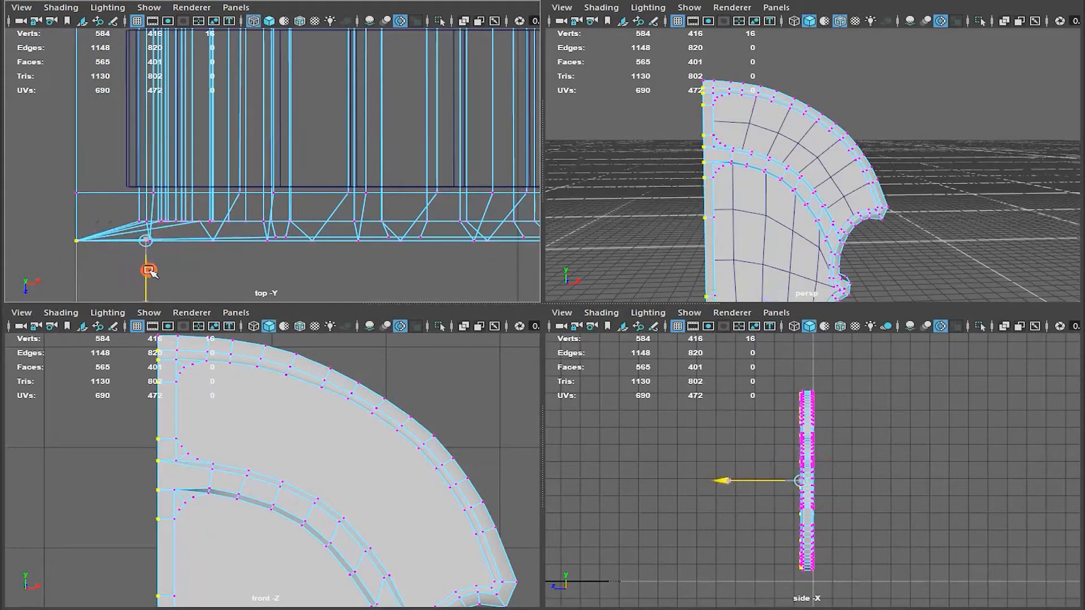
left_click_drag(791, 228, 860, 213, "alt")
key("F8")
left_click(921, 215)
Examine the upper inner panel's depth relative to the surrounding frame in the top and perspective views
key("space")
left_click_drag(796, 261, 644, 277, "alt")
middle_click_drag(678, 362, 690, 228, "alt")
left_click(617, 211)
key("space")
key("space")
scroll(507, 237, "down", 5)
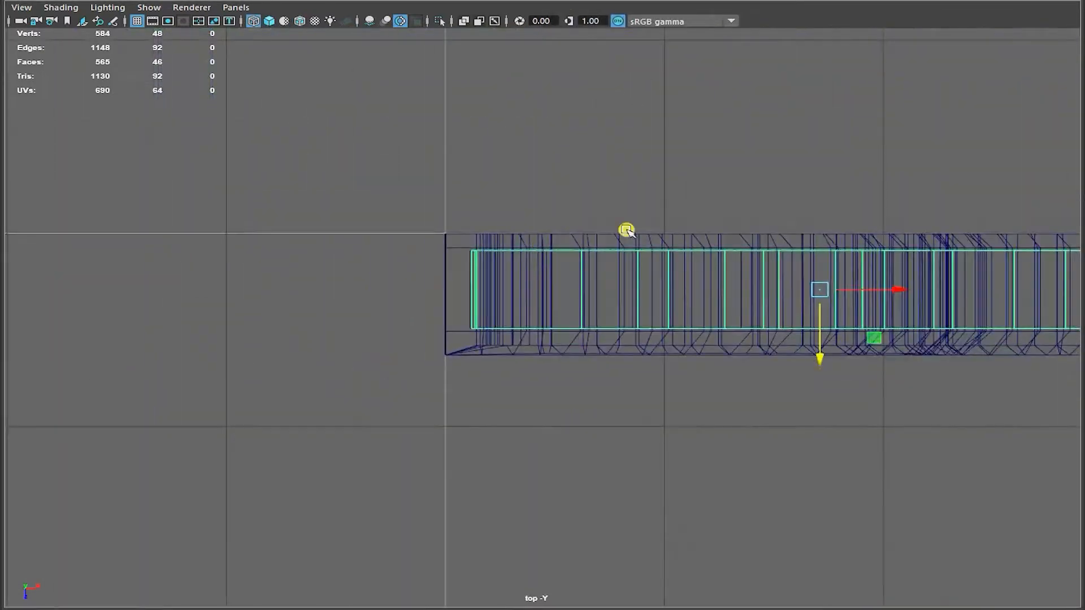
key("space")
left_click_drag(872, 172, 880, 227, "alt")
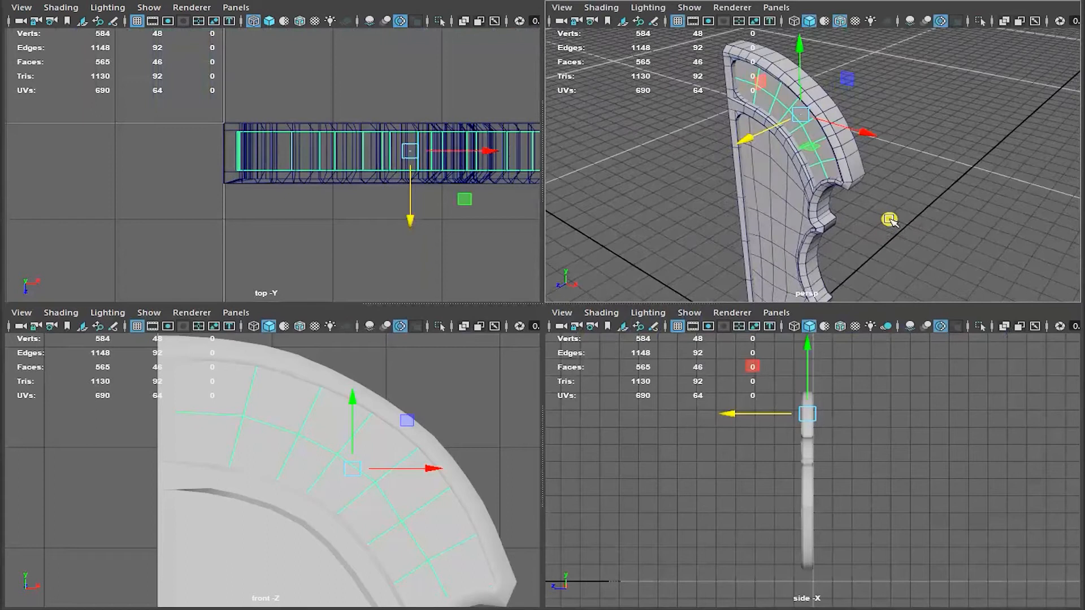
left_click_drag(944, 142, 796, 164, "alt")
right_click_drag(238, 147, 204, 164, "alt")
middle_click_drag(205, 164, 170, 187, "alt")
Move the front vertices of the frame and both inner panels backward to thin the shield half
left_click_drag(170, 187, 510, 244)
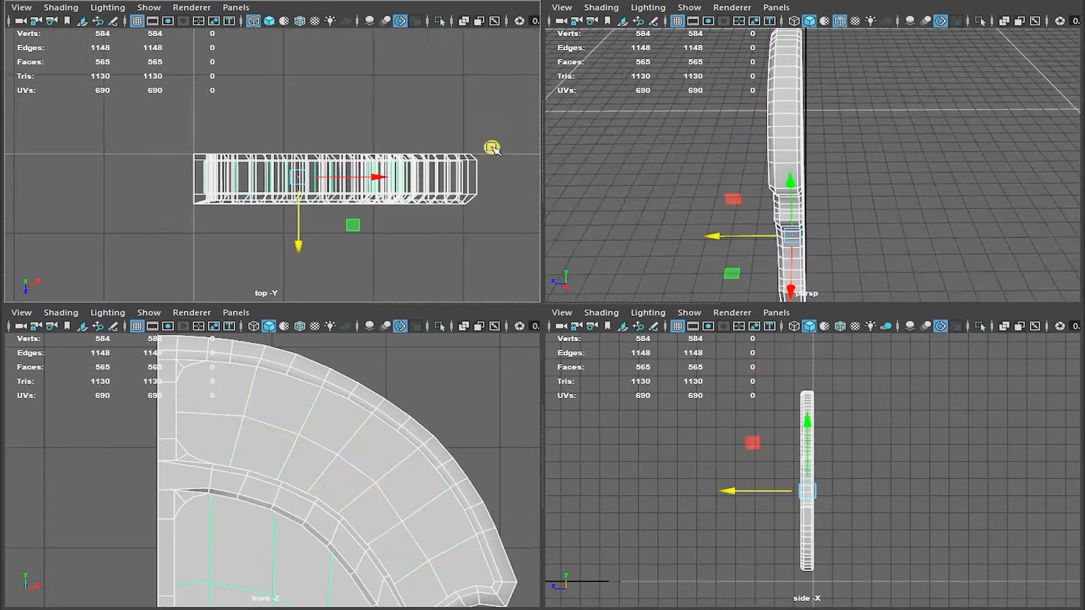
key("F8")
left_click_drag(165, 175, 508, 223)
left_click_drag(338, 262, 334, 249)
key("space")
left_click_drag(686, 168, 774, 150, "alt")
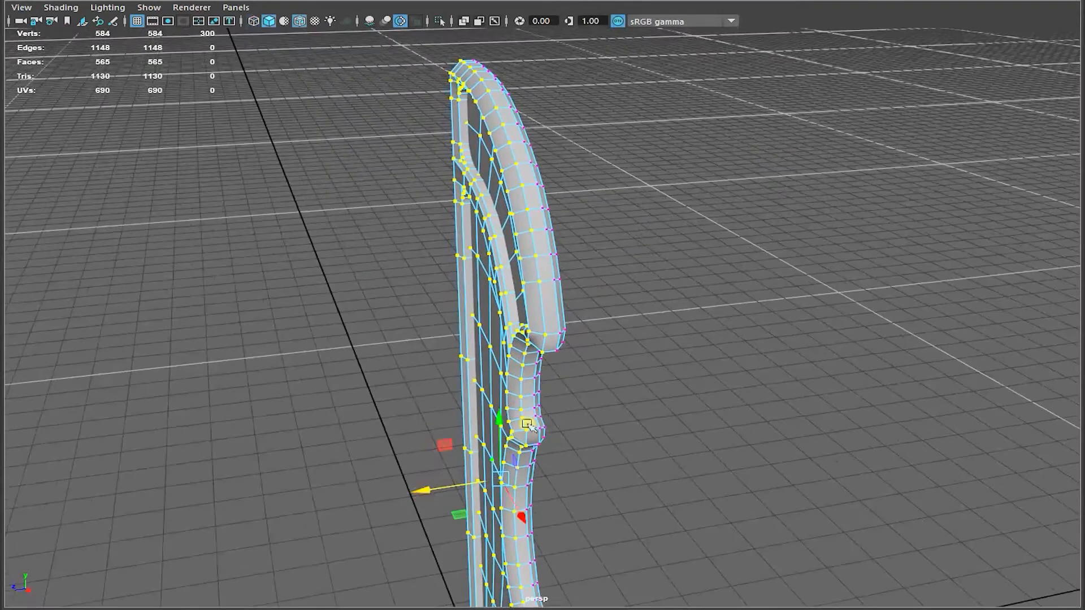
Select the back vertices of all three pieces and shift their pivot in depth in the top view
key("space")
left_click_drag(552, 165, 552, 165)
left_click_drag(559, 167, 576, 168, "alt")
scroll(400, 198, "up", 2)
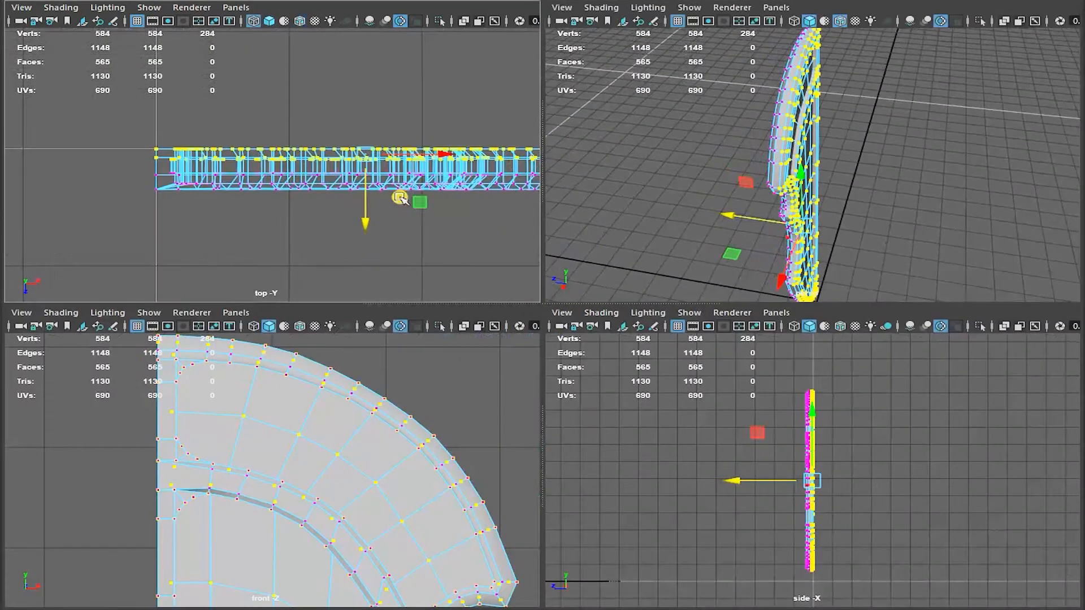
key("d")
left_click_drag(368, 216, 374, 177)
left_click_drag(803, 169, 838, 175, "alt")
Move the front vertices of all three pieces further back to slim the shield half again
key("w")
right_click_drag(333, 164, 284, 163, "alt")
middle_click_drag(284, 163, 283, 164, "alt")
left_click_drag(148, 169, 499, 204)
left_click_drag(331, 246, 331, 241)
Select the middle row of vertices across all pieces and shift it slightly forward in depth
right_click_drag(452, 164, 508, 167, "alt")
left_click_drag(107, 179, 107, 180)
left_click_drag(740, 187, 773, 191, "alt")
left_click_drag(316, 240, 315, 245)
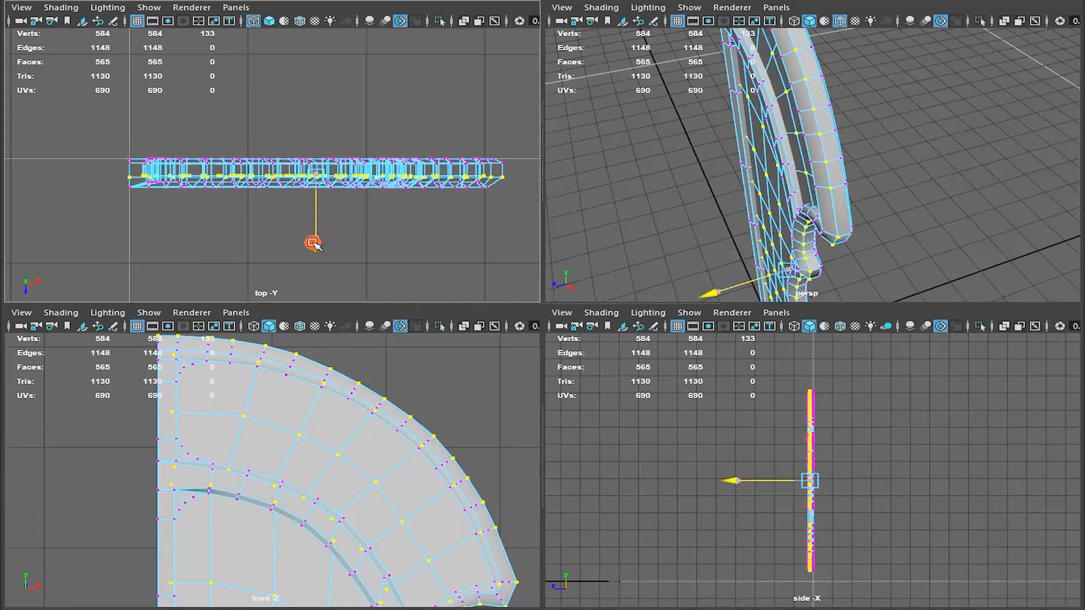
left_click_drag(244, 199, 244, 199, "shift")
left_click(395, 237)
Return to object selection and turn off the wireframe on shaded display in the perspective view
key("F8")
left_click(891, 239)
key("space")
left_click_drag(893, 240, 628, 189, "alt")
left_click(58, 7)
left_click(85, 136)
mouse_move(927, 265)
left_mouse_down("alt")
mouse_move(890, 300)
mouse_move(901, 316)
mouse_move(815, 332)
left_mouse_up("alt")
Select all three pieces and move their front vertices slightly backward in the top view for a thinner profile
left_click(536, 326)
key("space")
left_click_drag(67, 176, 496, 201)
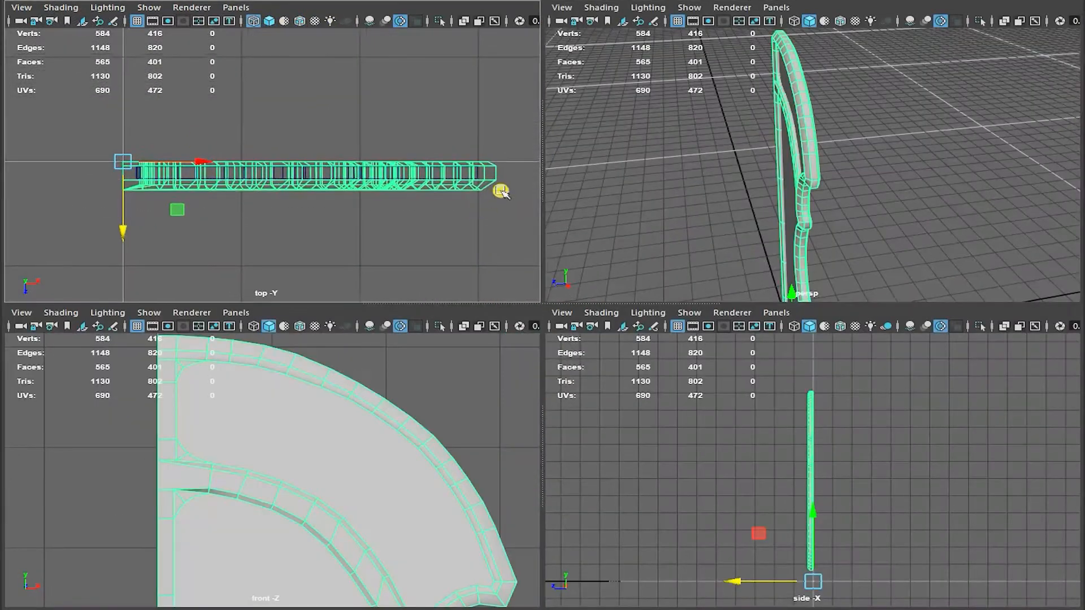
key("space")
key("F8")
left_click_drag(970, 349, 105, 424)
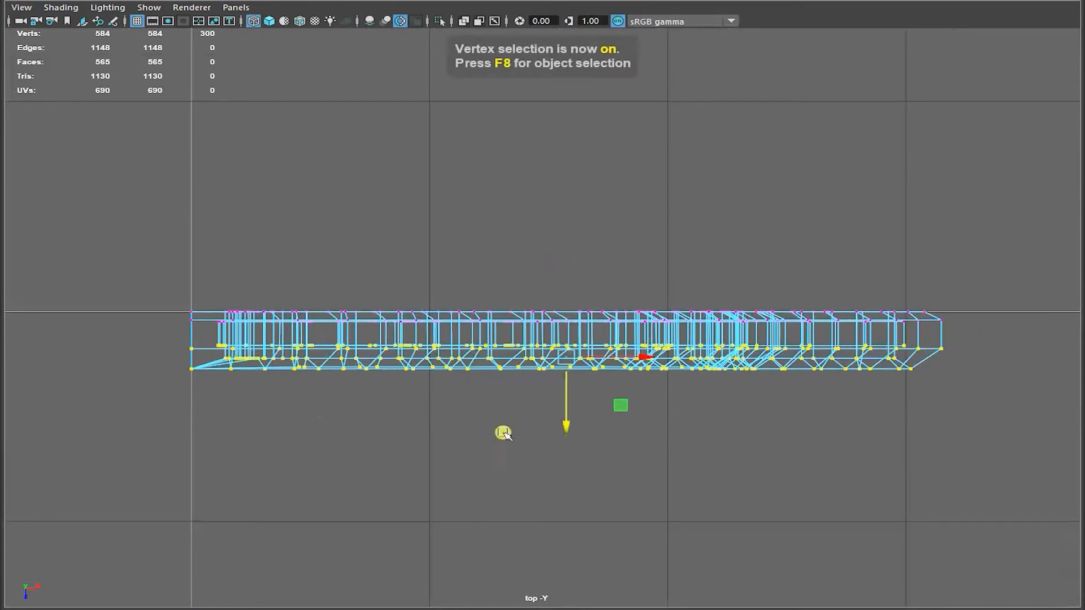
left_click_drag(572, 433, 571, 429)
key("space")
key("space")
left_click_drag(641, 194, 630, 231, "alt")
middle_click_drag(630, 231, 630, 221, "alt")
left_click_drag(519, 563, 526, 565)
key("F8")
Select the back vertices of the two inner panels and move them toward the back of the frame
left_click_drag(758, 392, 560, 330, "alt")
left_click(559, 329)
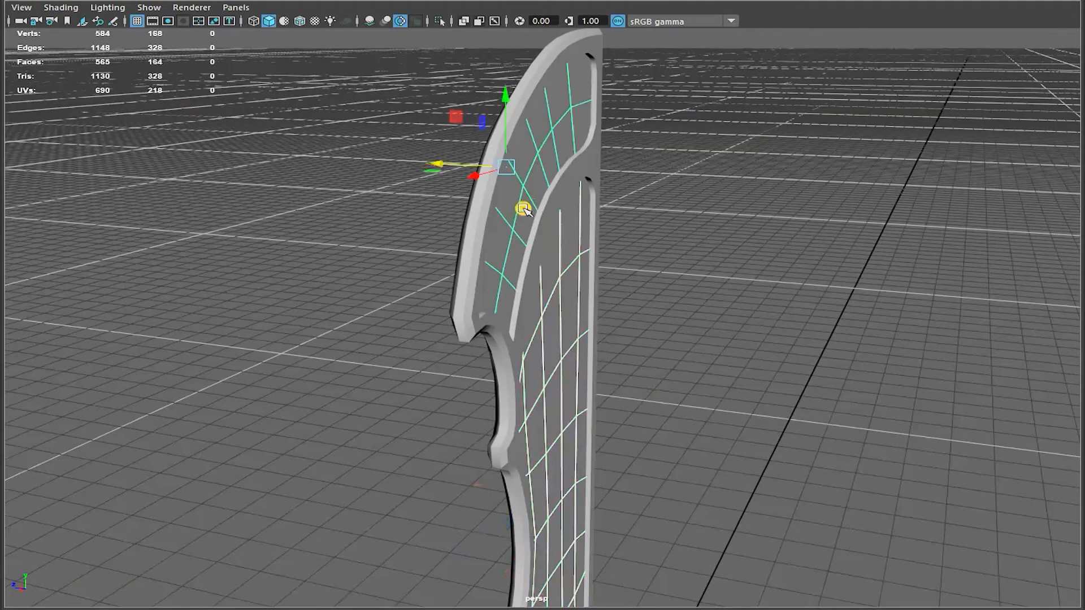
left_click(523, 209, "shift")
key("space")
key("F8")
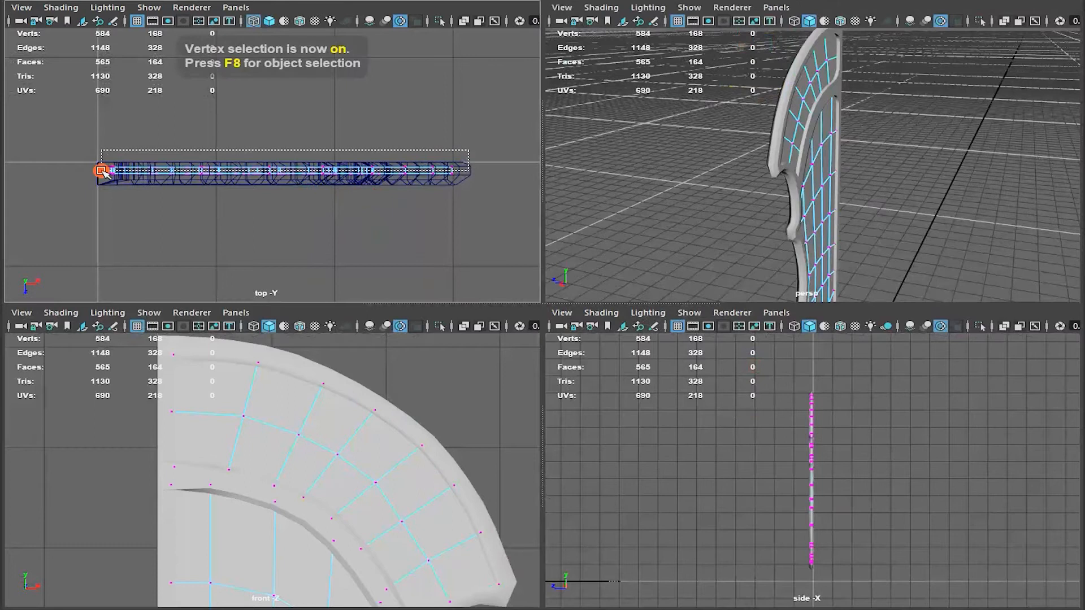
left_click_drag(101, 170, 101, 169)
scroll(850, 208, "up", 3)
middle_click_drag(849, 208, 836, 178, "alt")
scroll(424, 237, "up", 4)
left_click_drag(294, 228, 281, 226)
scroll(812, 181, "up", 3)
left_click_drag(812, 180, 786, 248, "alt")
right_click_drag(438, 232, 271, 195, "alt")
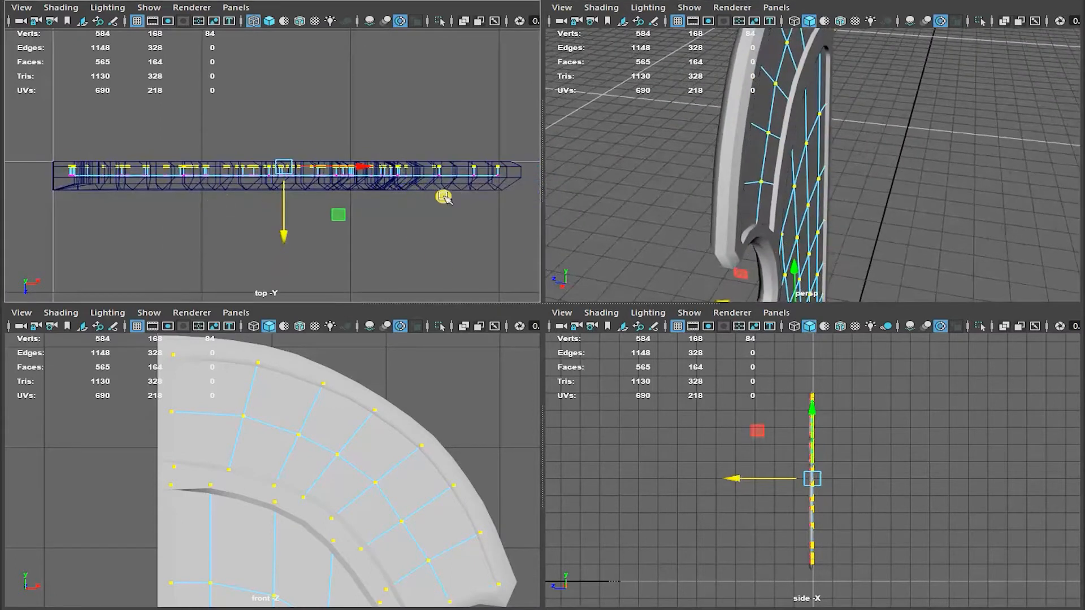
Select the row of vertices just in front of the back across all three pieces and adjust its depth slightly
key("F9")
key("F8")
left_click_drag(285, 169, 284, 169)
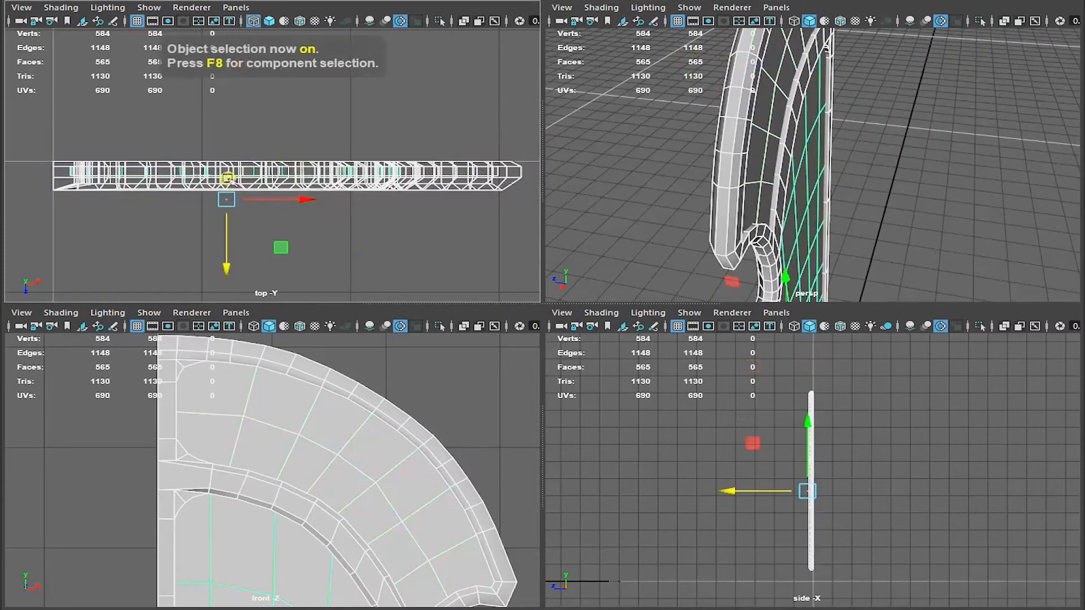
key("F8")
left_click_drag(541, 173, 548, 174)
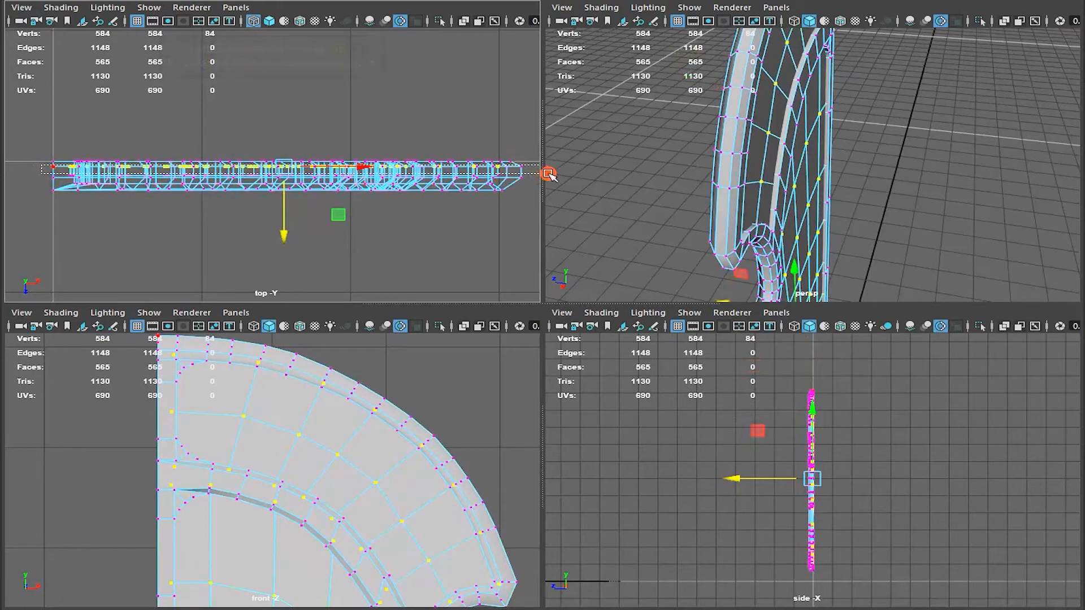
left_click_drag(285, 228, 287, 227)
right_click_drag(352, 200, 492, 249, "alt")
middle_click_drag(492, 249, 383, 245, "alt")
key("space")
left_click_drag(706, 206, 600, 283, "alt")
key("F8")
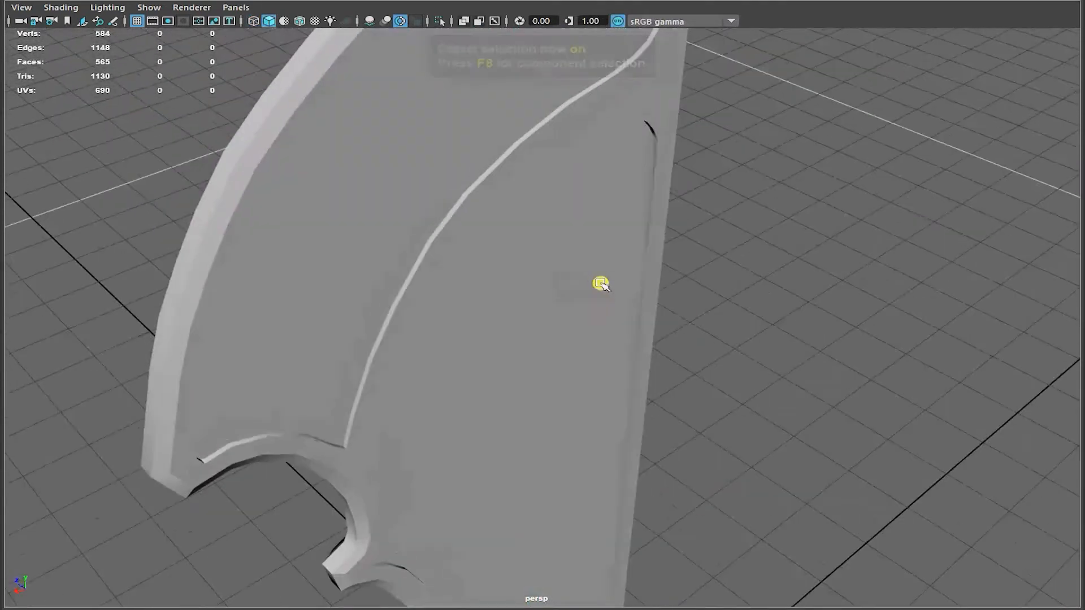
Turn on the wireframe on shaded display and inspect the shield half from the front and back
left_click(62, 8)
left_click(108, 133)
mouse_move(633, 226)
left_mouse_down("alt")
mouse_move(731, 184)
mouse_move(721, 229)
left_mouse_up("alt")
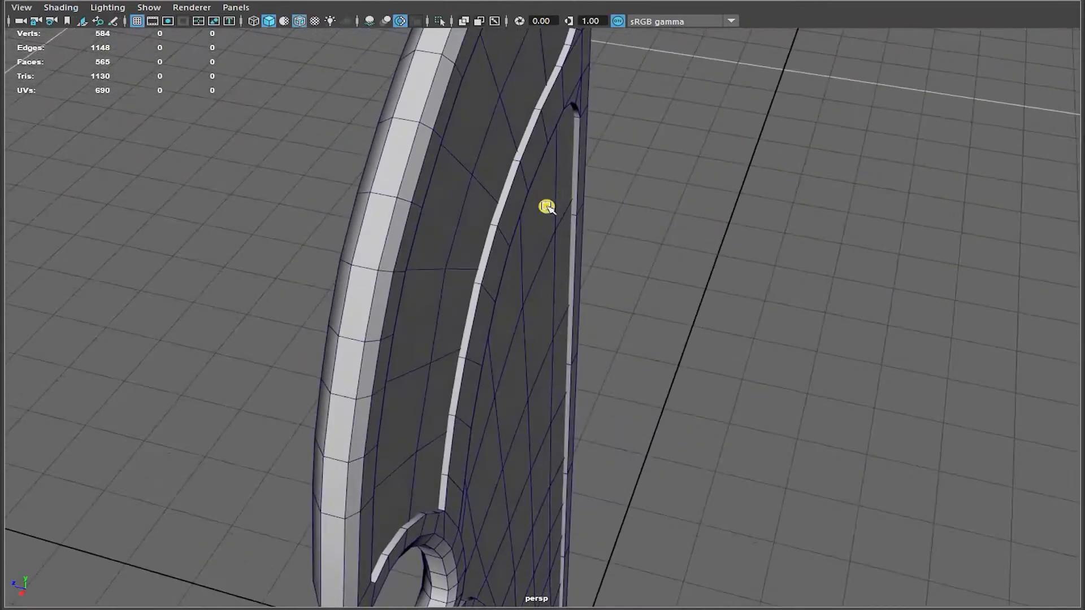
left_click_drag(550, 206, 291, 198, "alt")
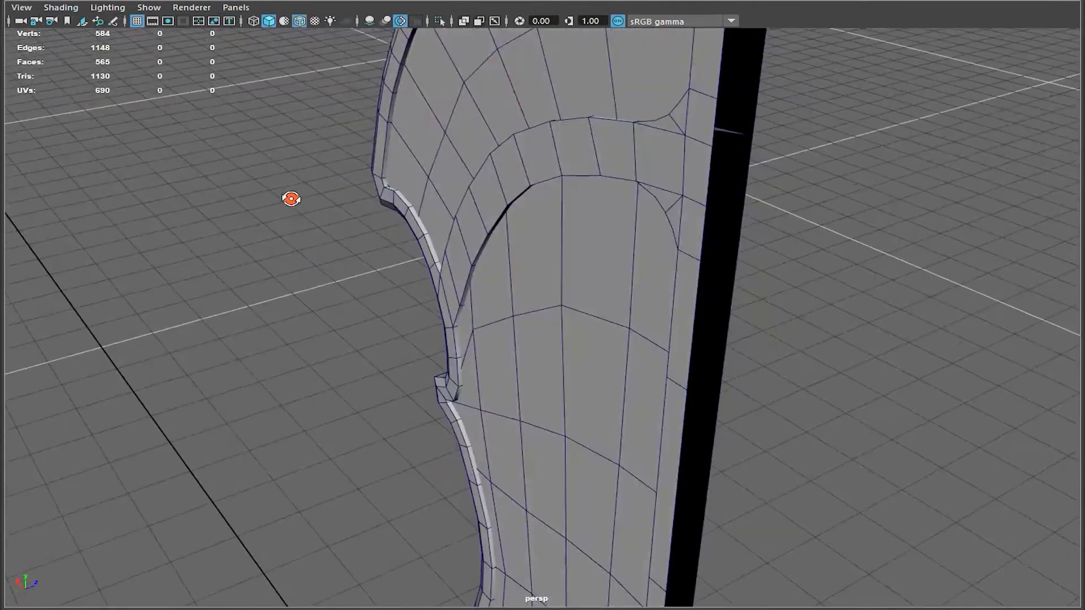
Select the two inner panels again and nudge their back row of vertices further toward the back
left_click(558, 299, "shift")
key("space")
middle_click_drag(394, 196, 520, 222, "alt")
right_click_drag(520, 221, 210, 178, "alt")
key("F9")
left_click_drag(49, 165, 489, 183)
right_click_drag(198, 225, 298, 237, "alt")
left_click_drag(299, 237, 293, 232)
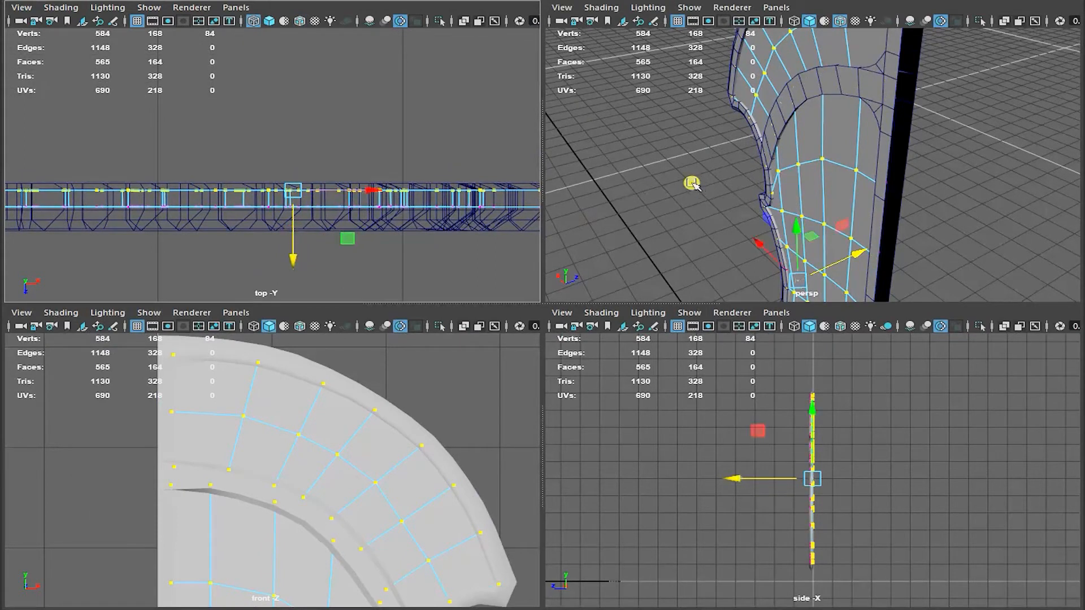
key("F8")
Delete the construction history of the frame and both inner panels, and leave nothing selected
left_click_drag(731, 211, 802, 146, "alt")
left_click_drag(857, 118, 767, 80, "alt")
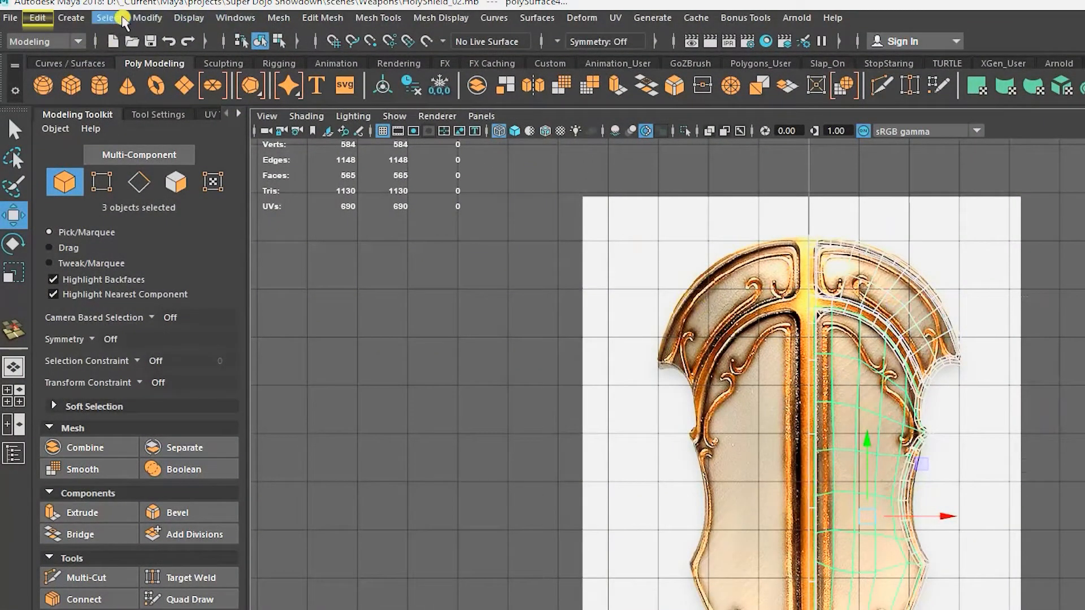
left_click(38, 18)
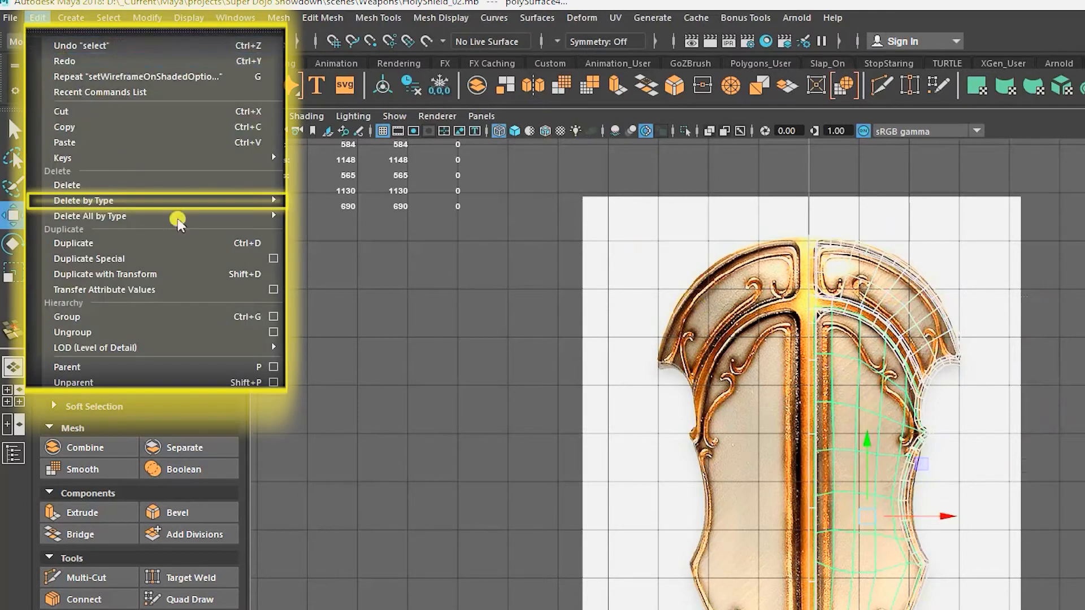
mouse_move(213, 200)
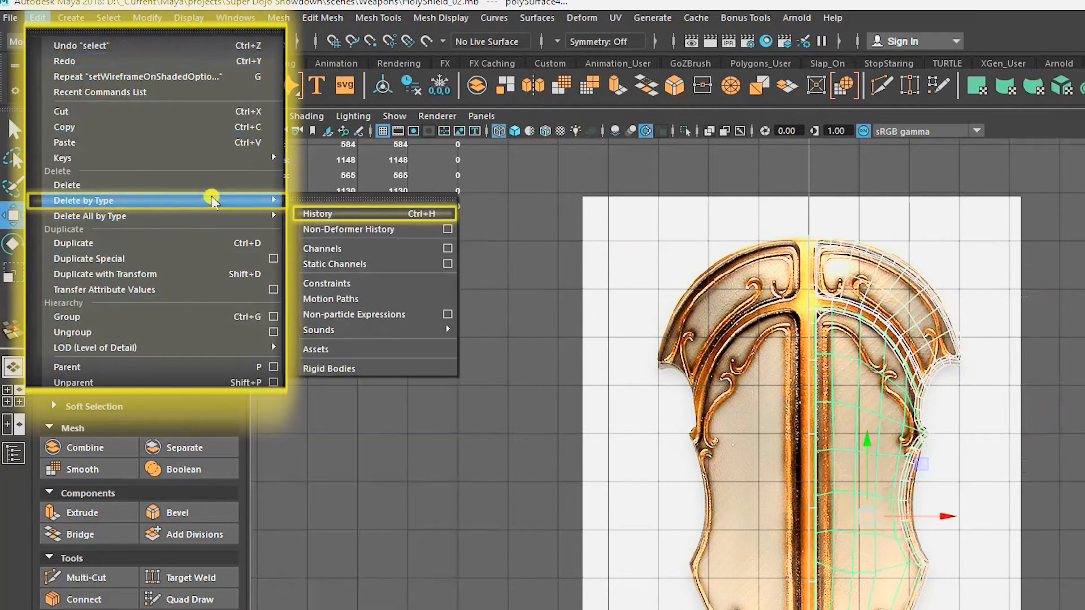
left_click(329, 215)
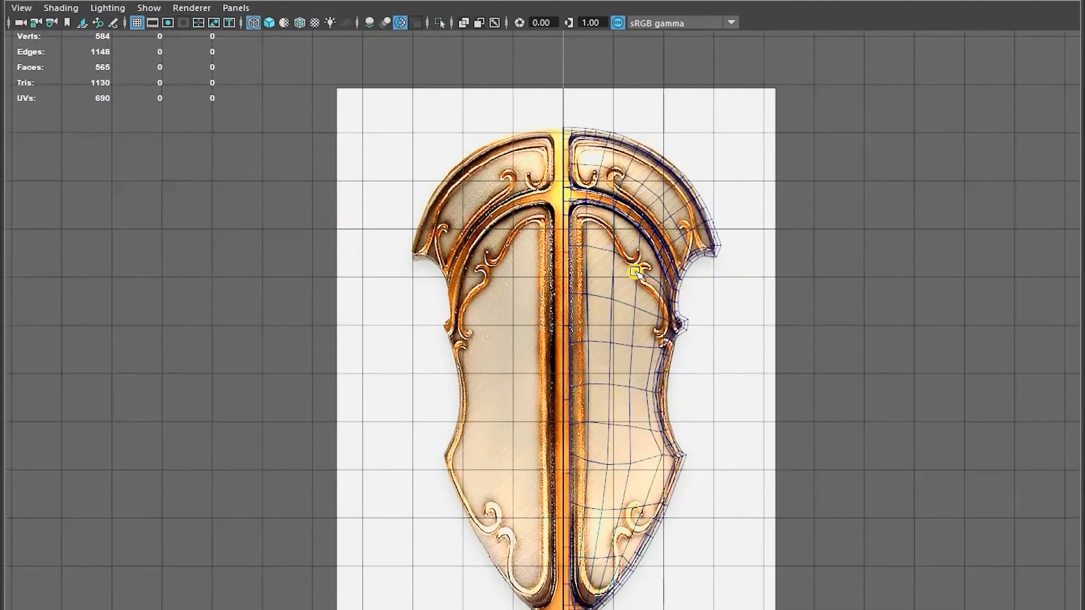
left_click(829, 355)
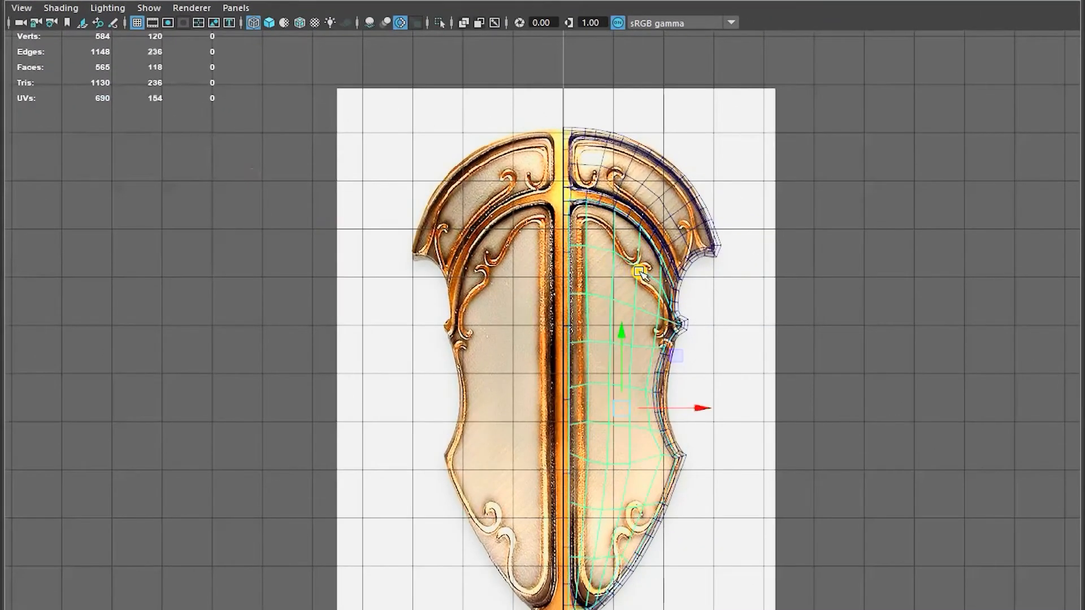
left_click(828, 330)
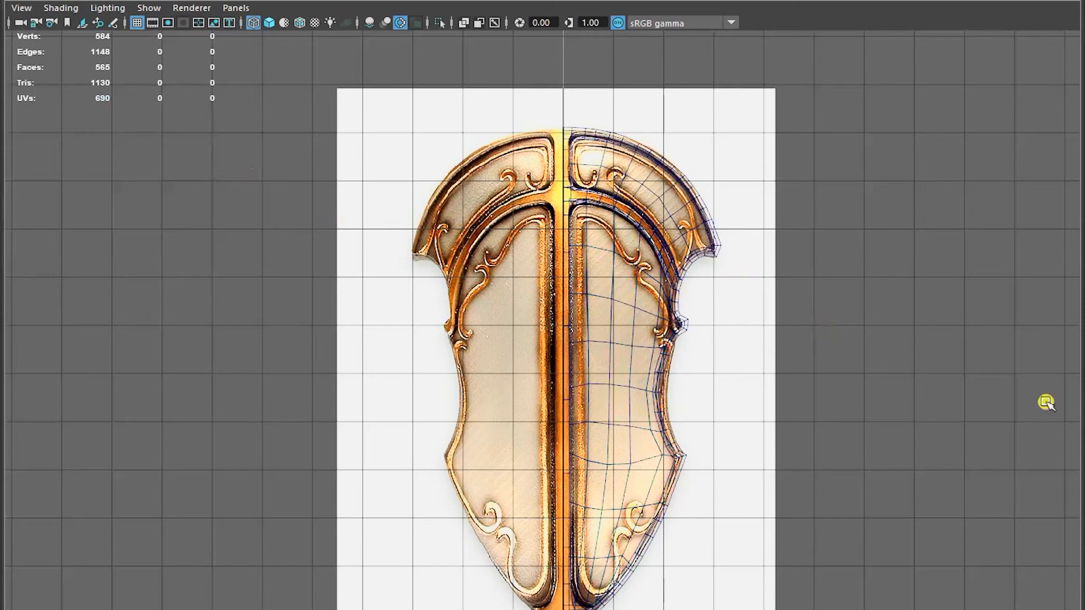